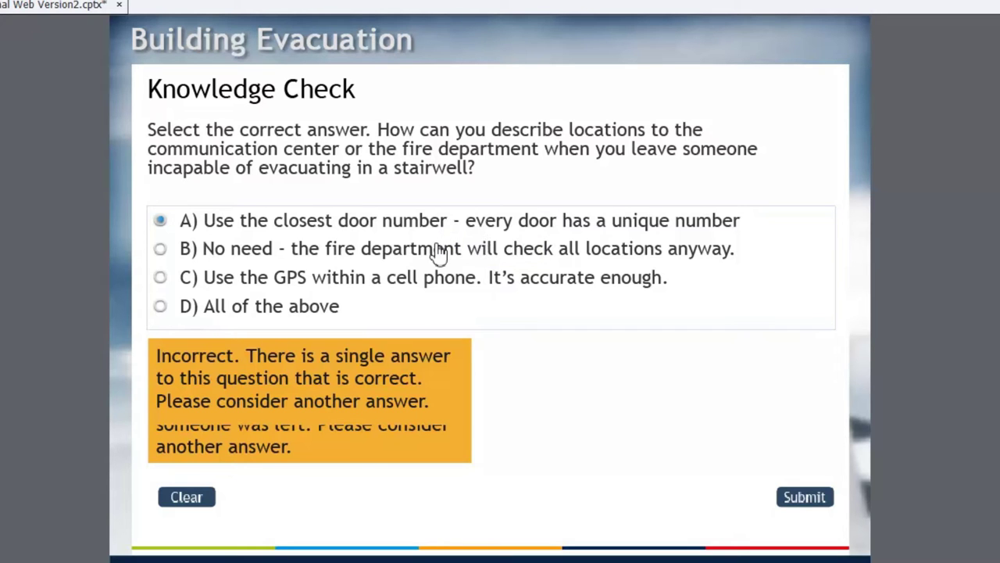
Select answers A, B, C and D in turn to locate each one's feedback caption
click(396, 230)
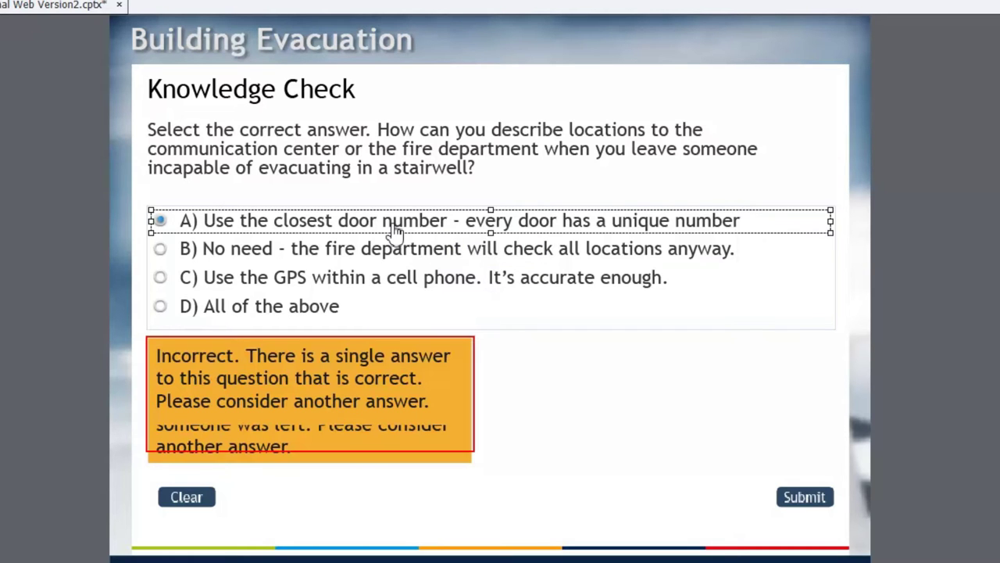
click(522, 254)
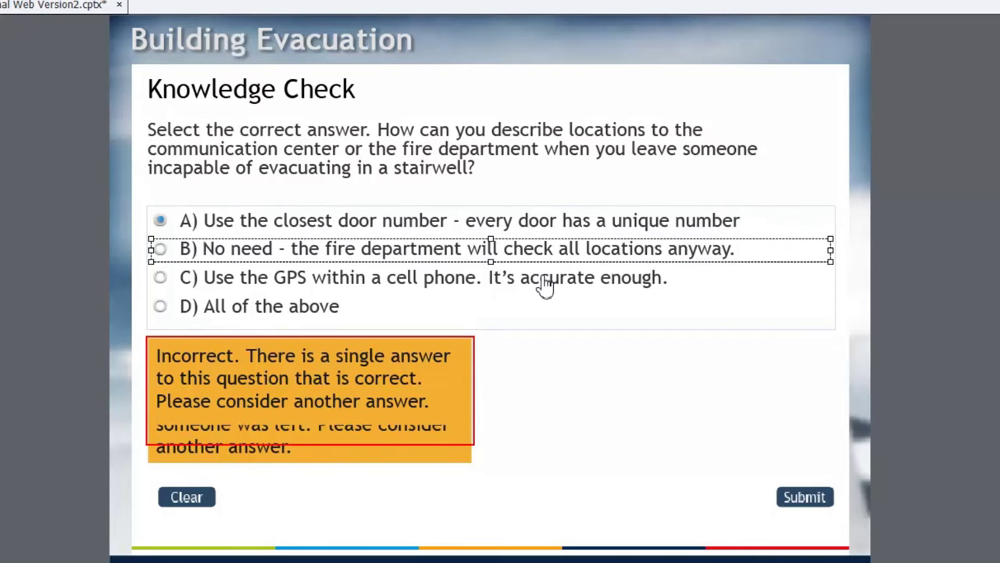
click(544, 285)
click(284, 312)
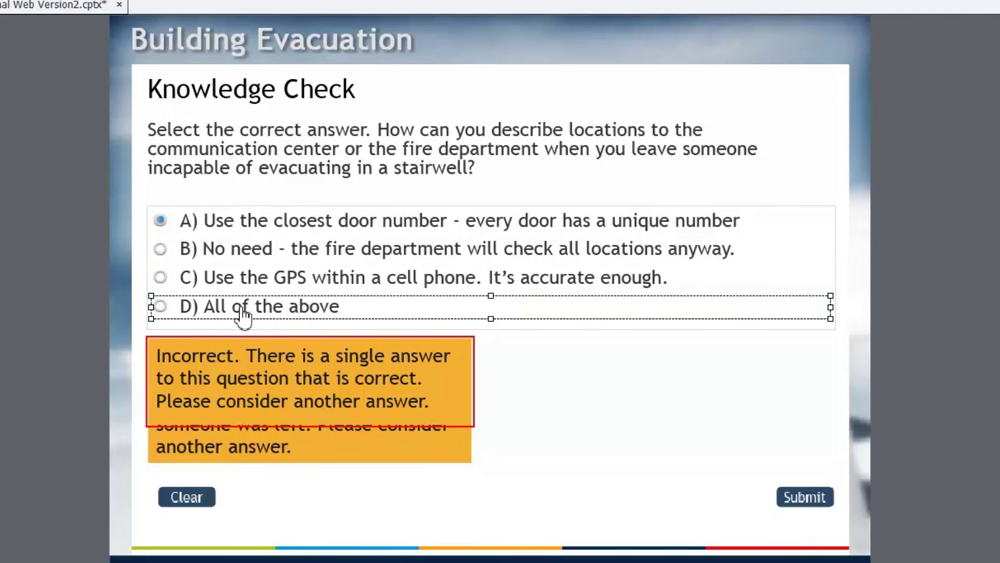
click(531, 427)
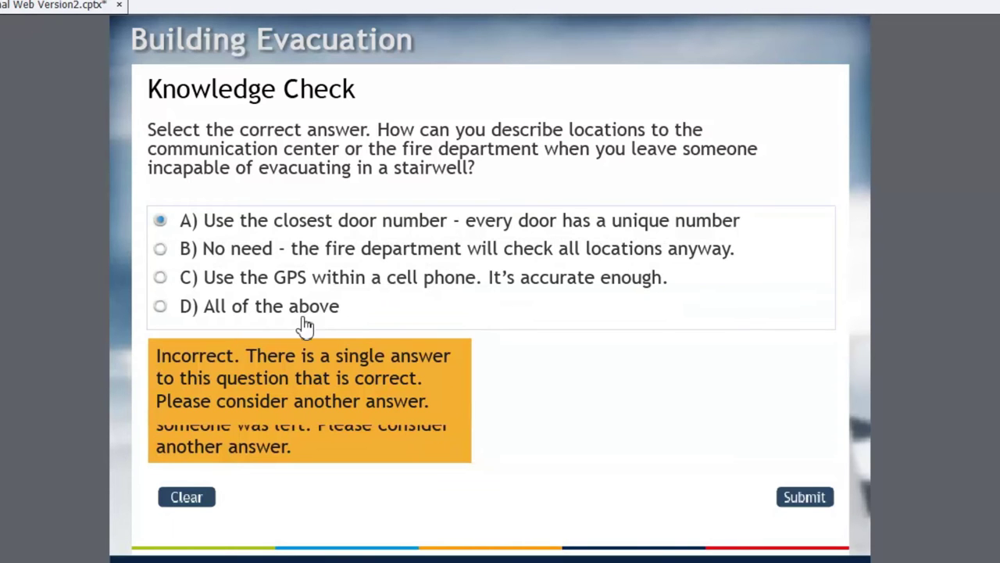
Drag the Incorrect caption right, answer C's caption lower, and answer B's caption to the upper left
click(289, 401)
drag(232, 391, 738, 386)
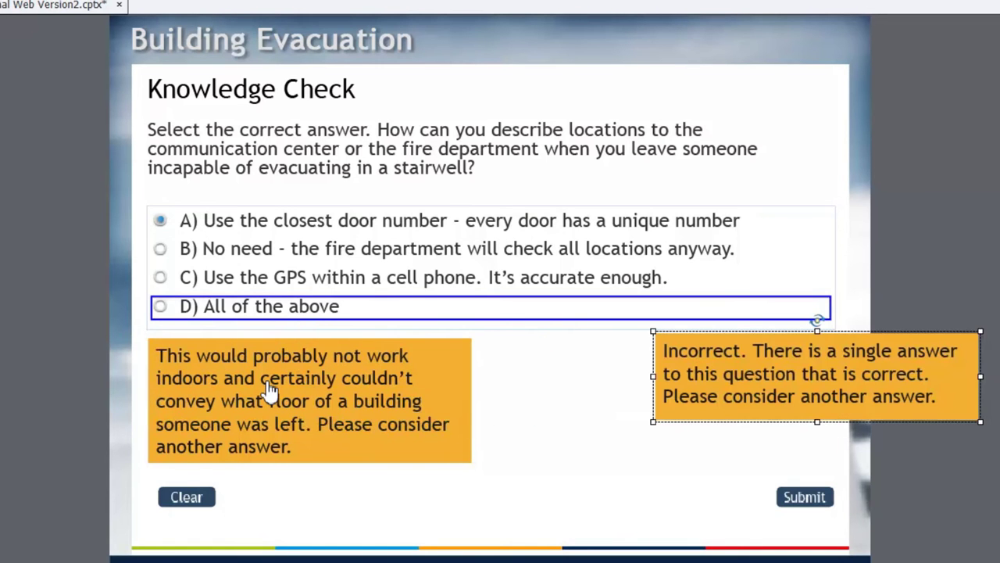
drag(327, 394, 543, 484)
drag(323, 398, 104, 113)
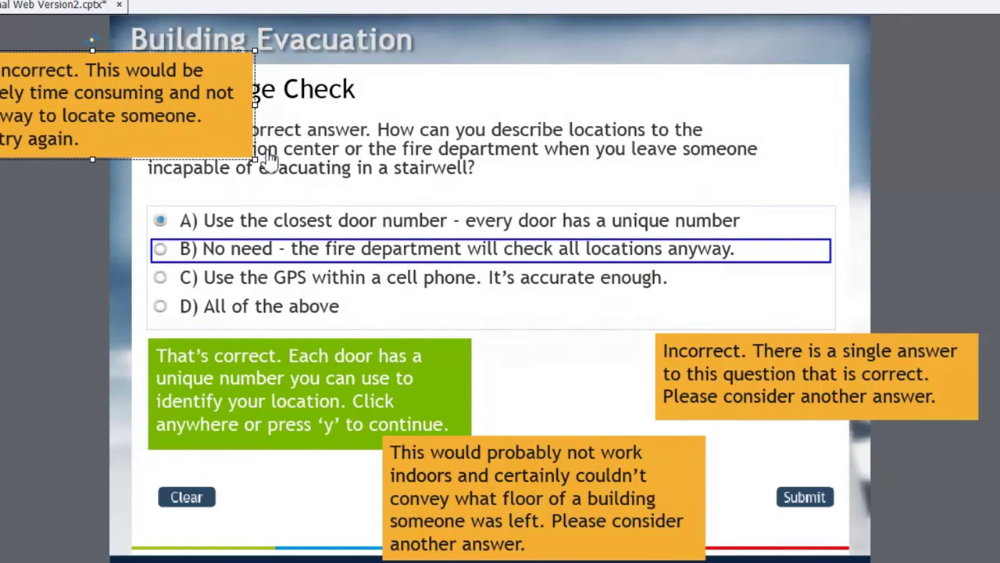
click(344, 229)
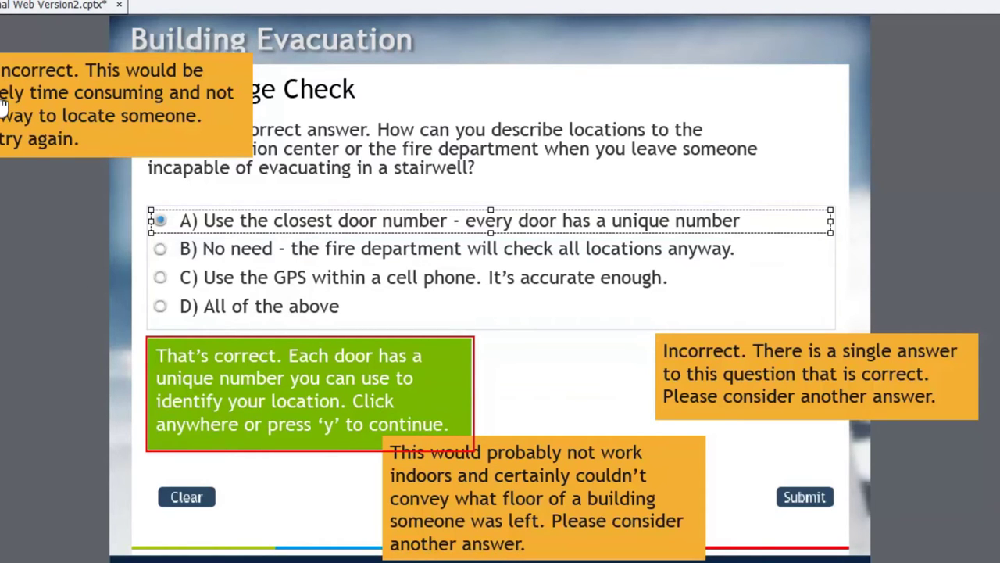
click(510, 256)
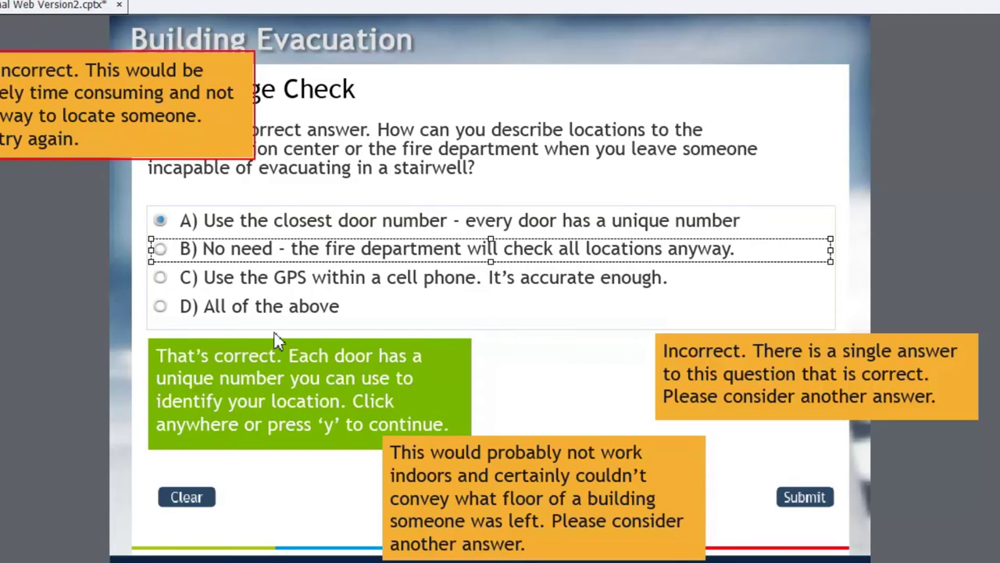
click(596, 287)
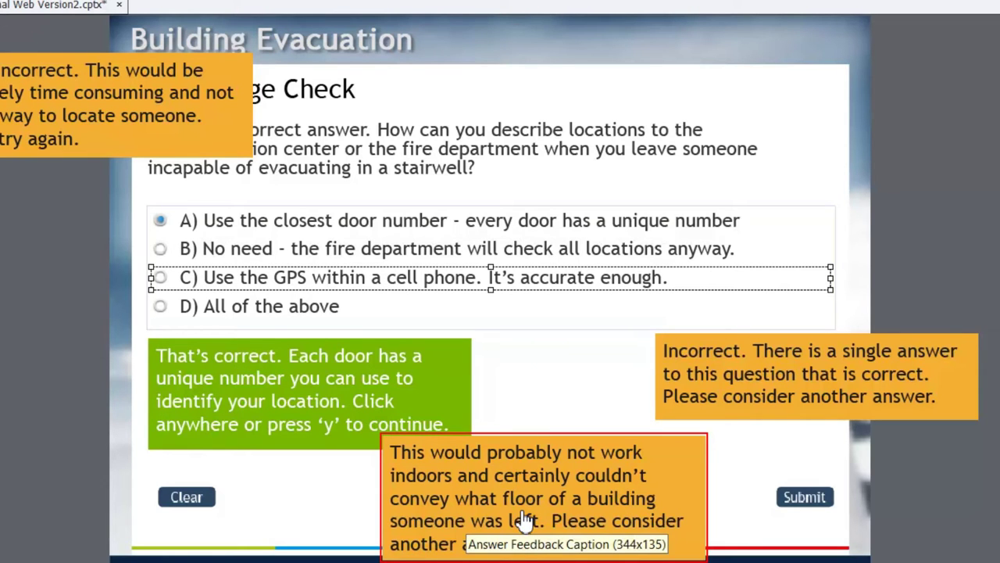
click(264, 311)
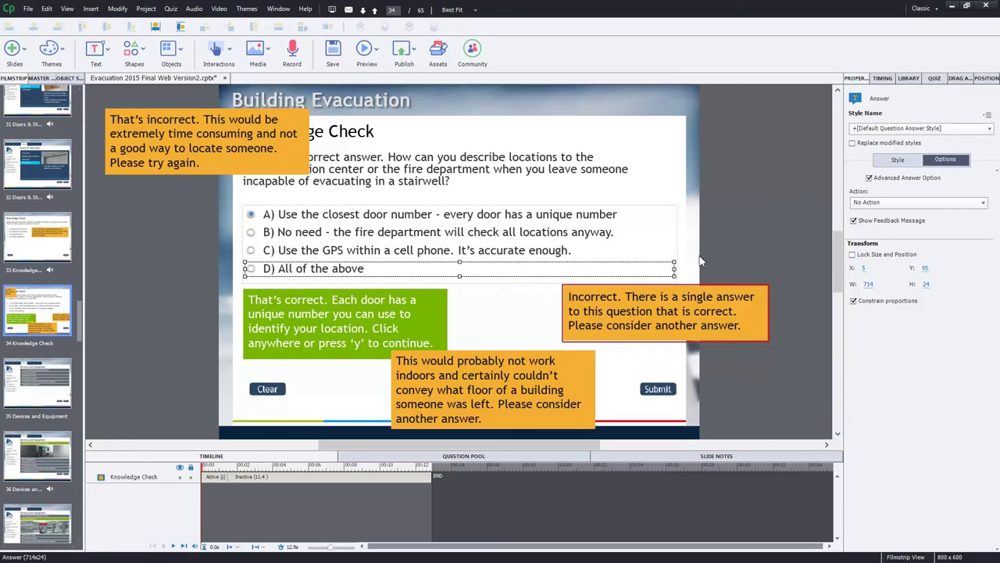
Show the multiple-choice quiz settings and shift the correct caption to uncover the Incomplete caption
click(937, 79)
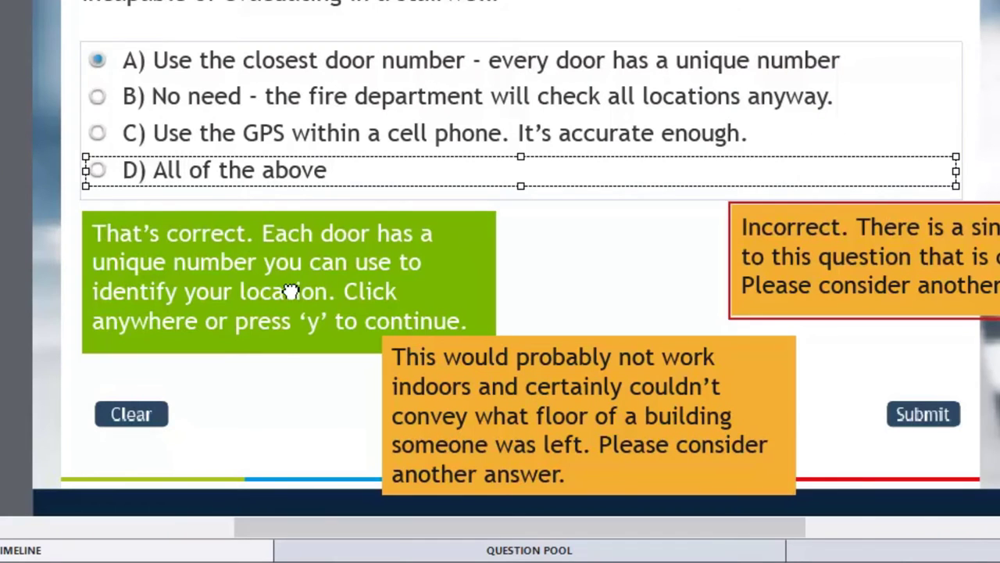
drag(166, 293, 516, 291)
drag(648, 302, 279, 340)
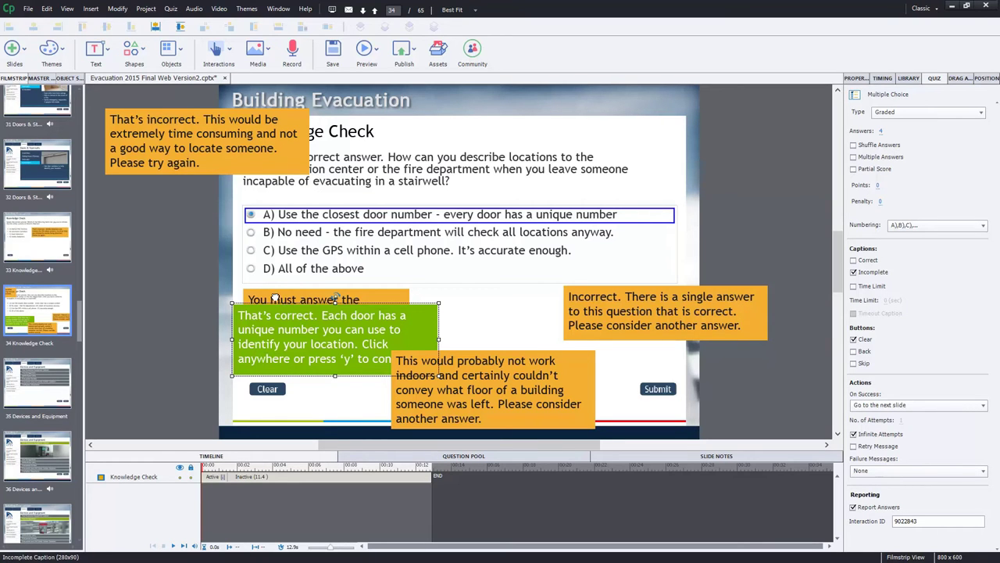
Select all five feedback captions and align them left and top into one stack
click(281, 331)
shift+click(282, 356)
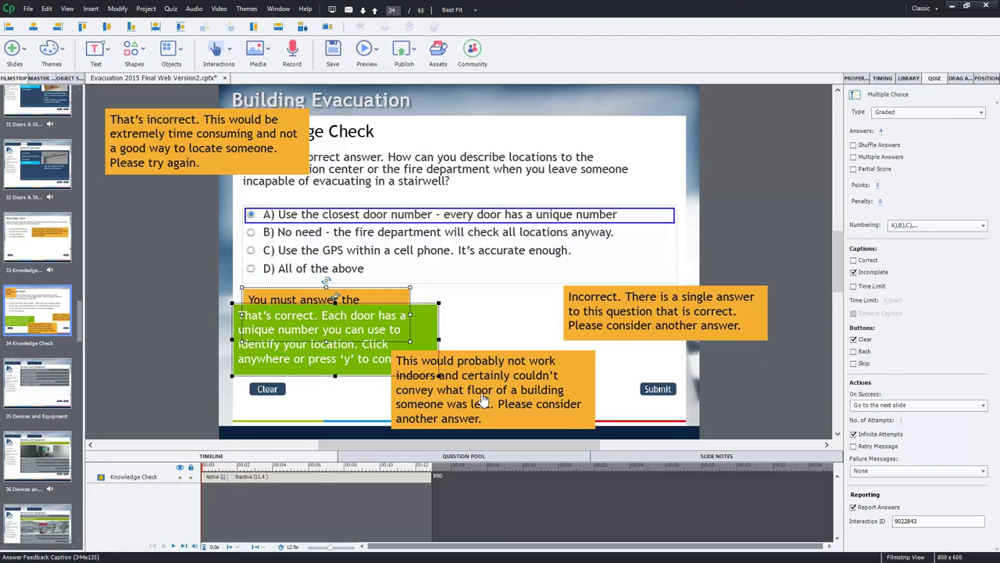
shift+click(500, 396)
shift+click(639, 334)
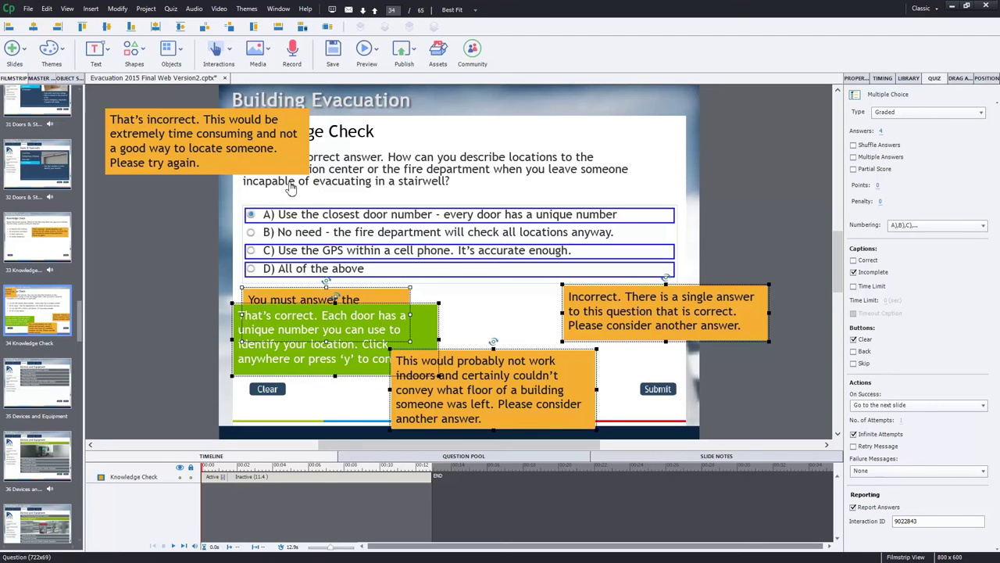
shift+click(282, 117)
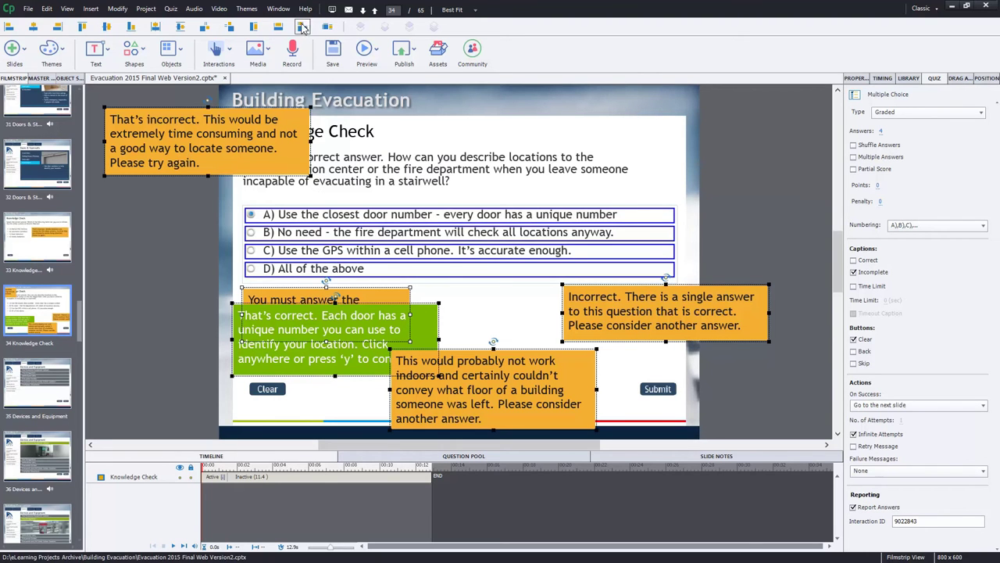
click(9, 27)
click(82, 27)
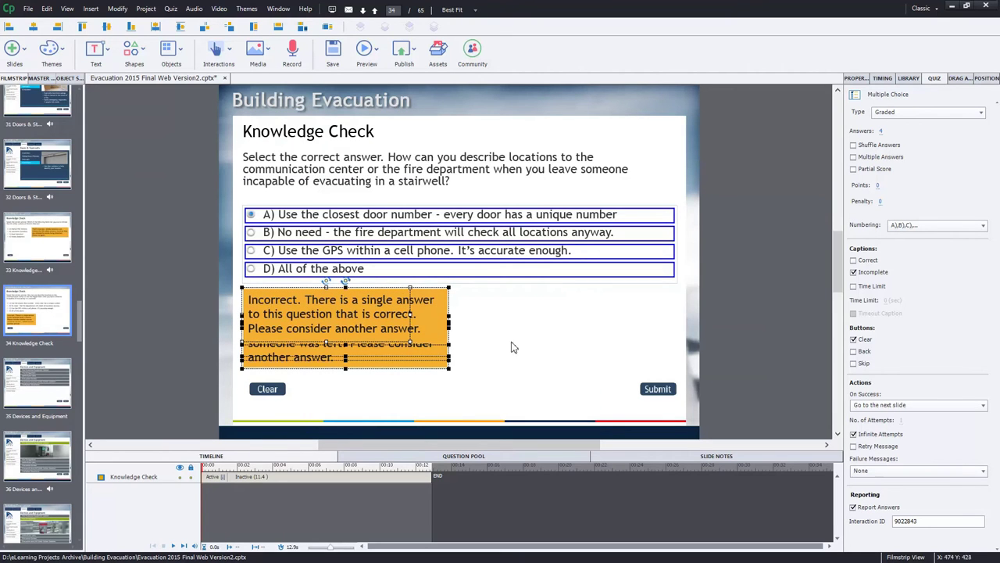
click(534, 379)
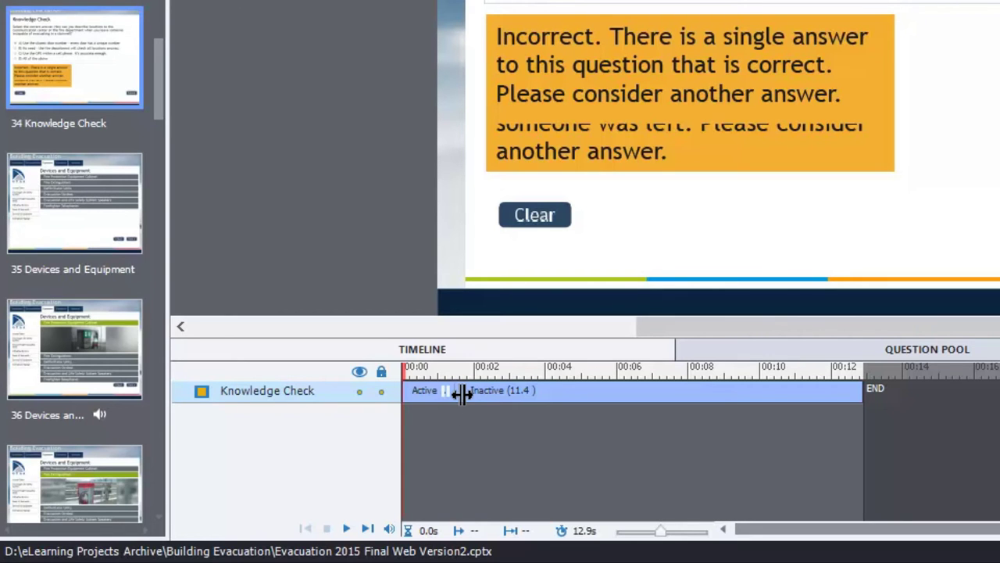
Extend the Knowledge Check bar's active time and move its pause point near the slide's end
drag(462, 394, 479, 394)
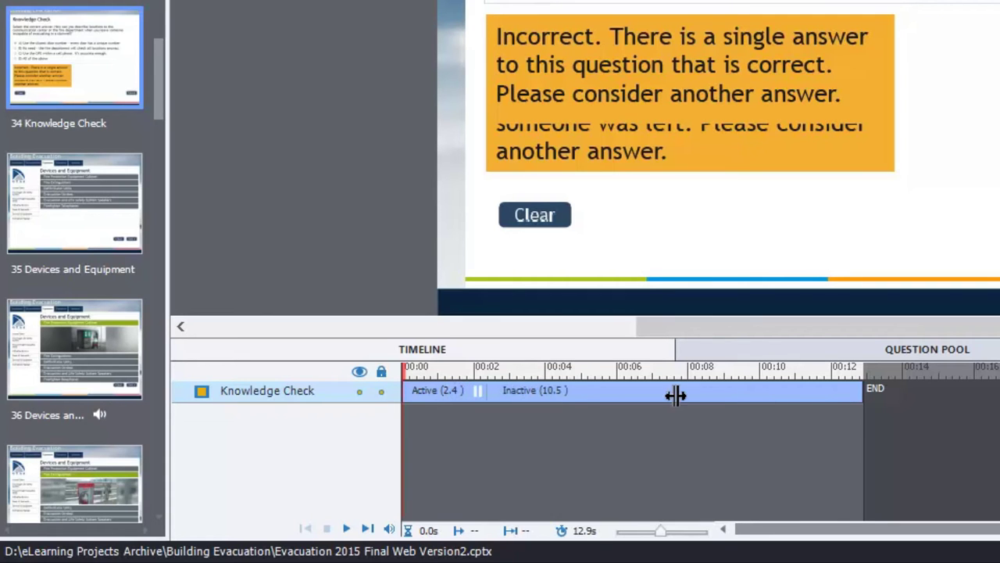
drag(816, 402, 841, 394)
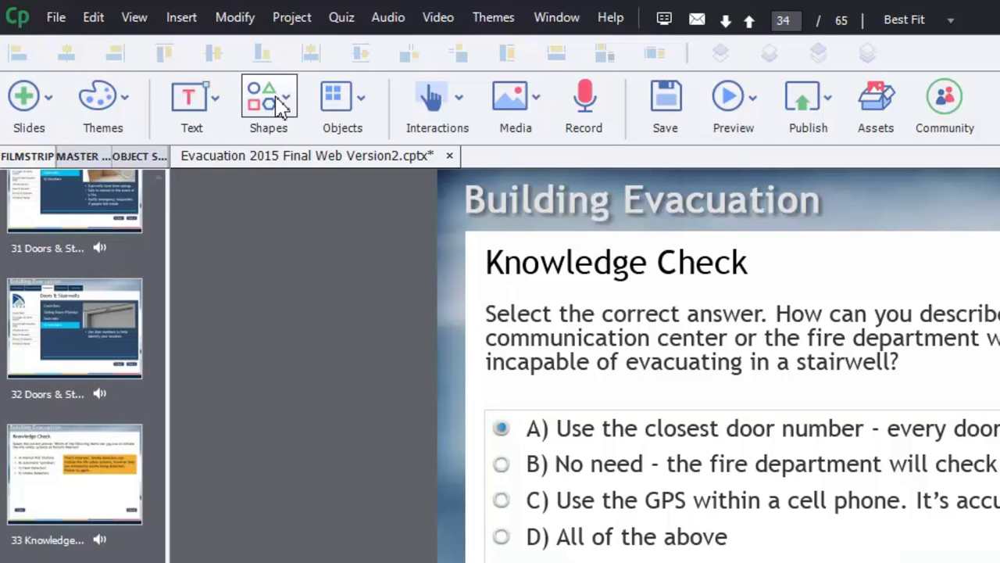
Draw a rectangle shape near the top right of the Knowledge Check slide
click(280, 106)
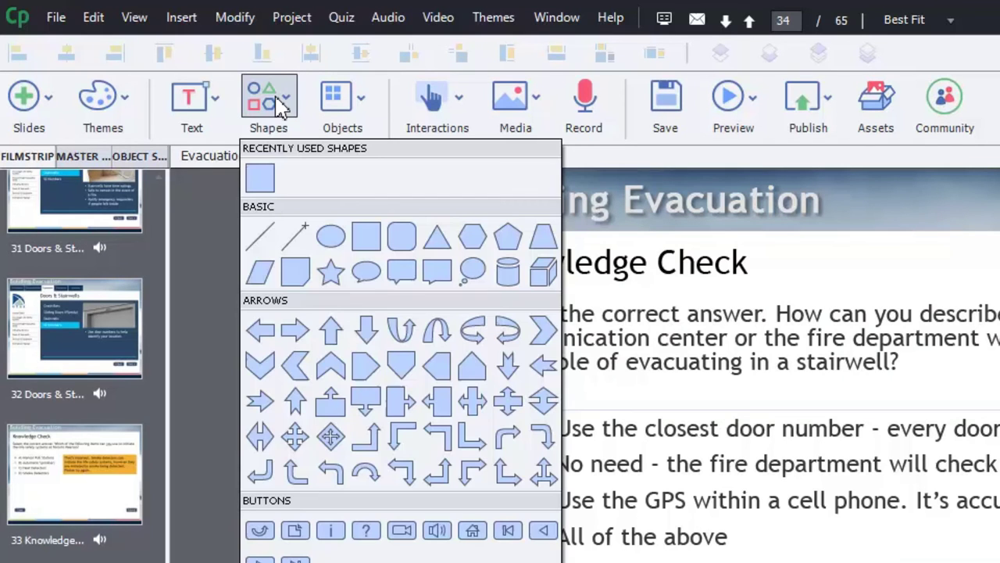
click(262, 174)
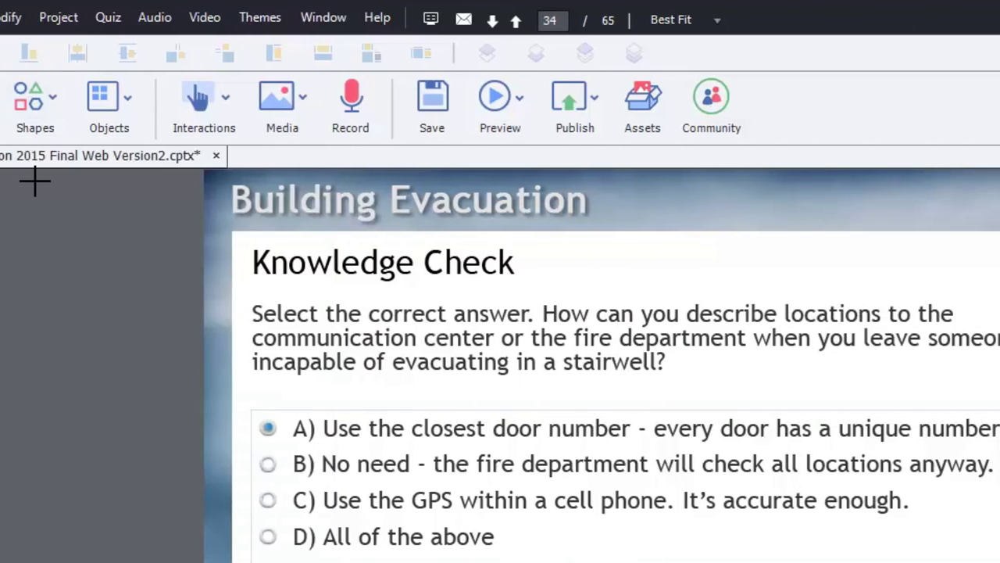
drag(667, 190, 798, 253)
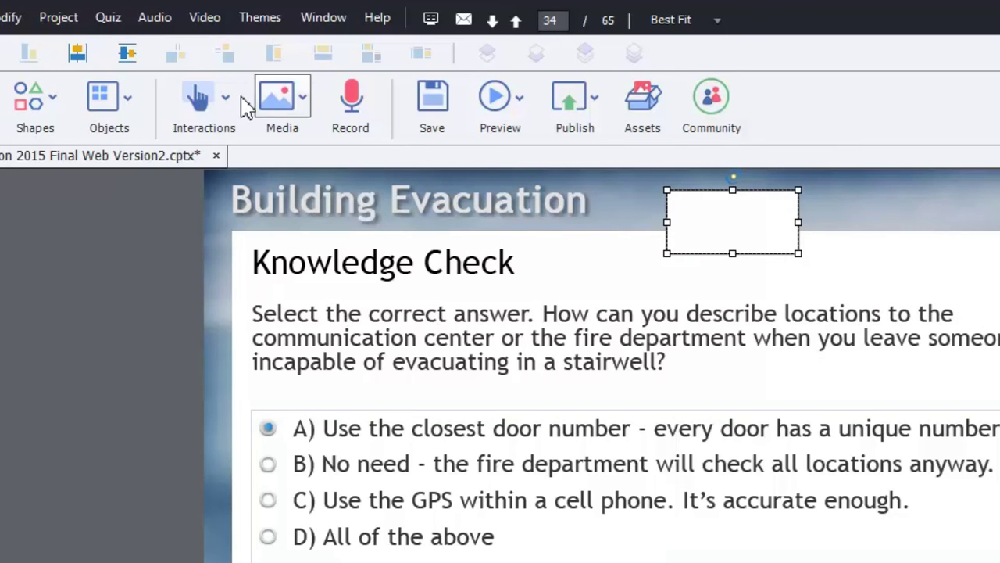
Look through the Interactions menu's list of interaction objects without adding any
click(227, 100)
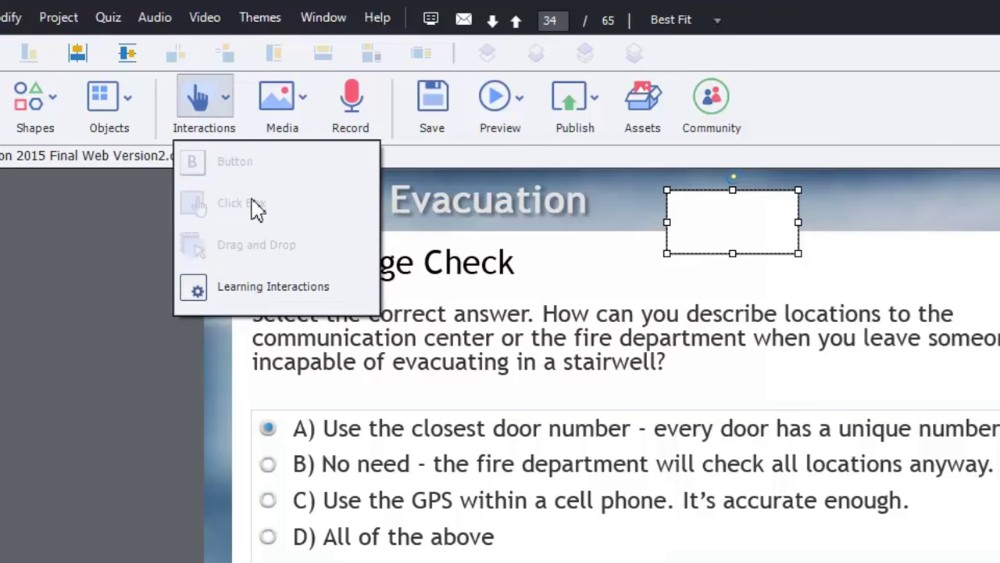
click(725, 234)
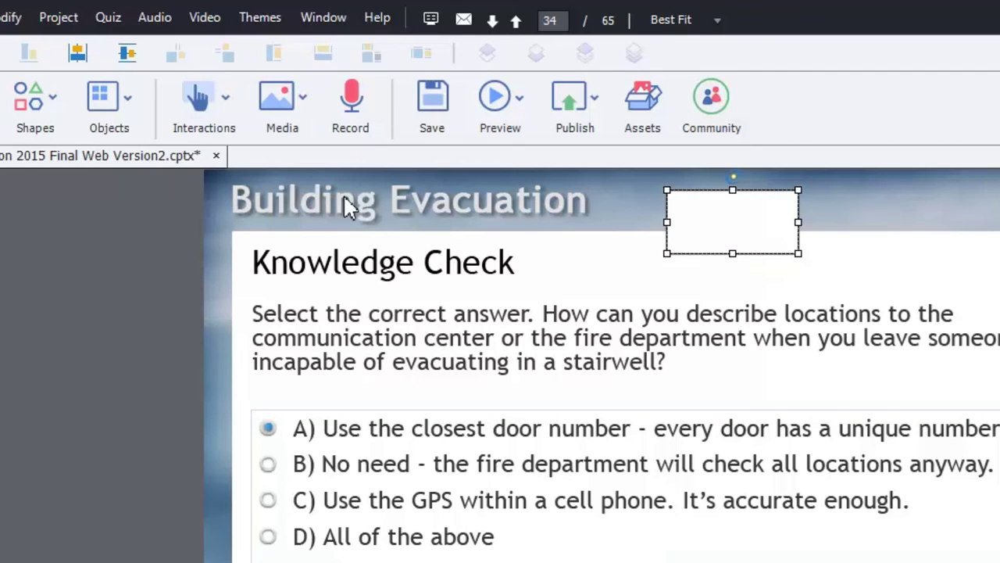
click(229, 114)
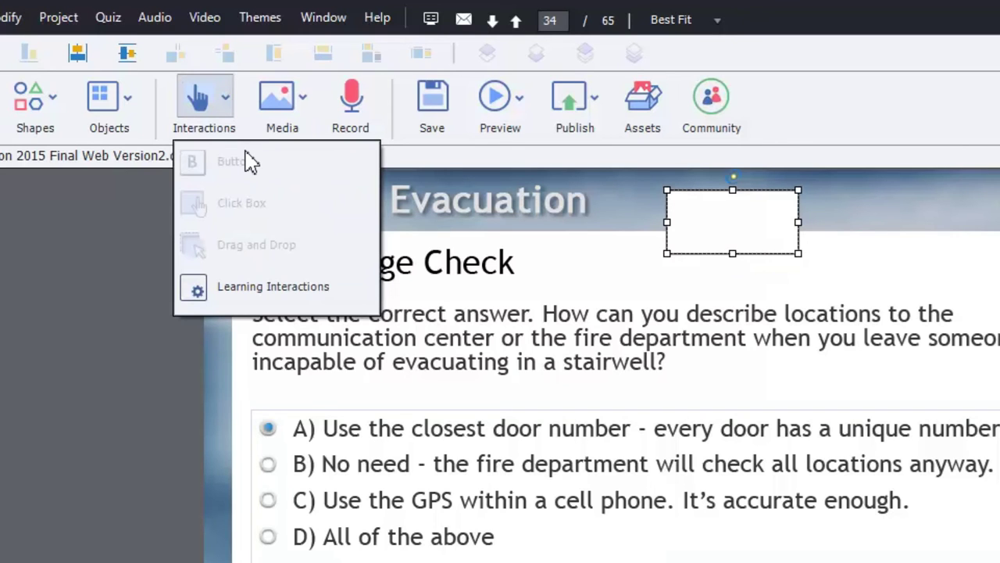
click(103, 331)
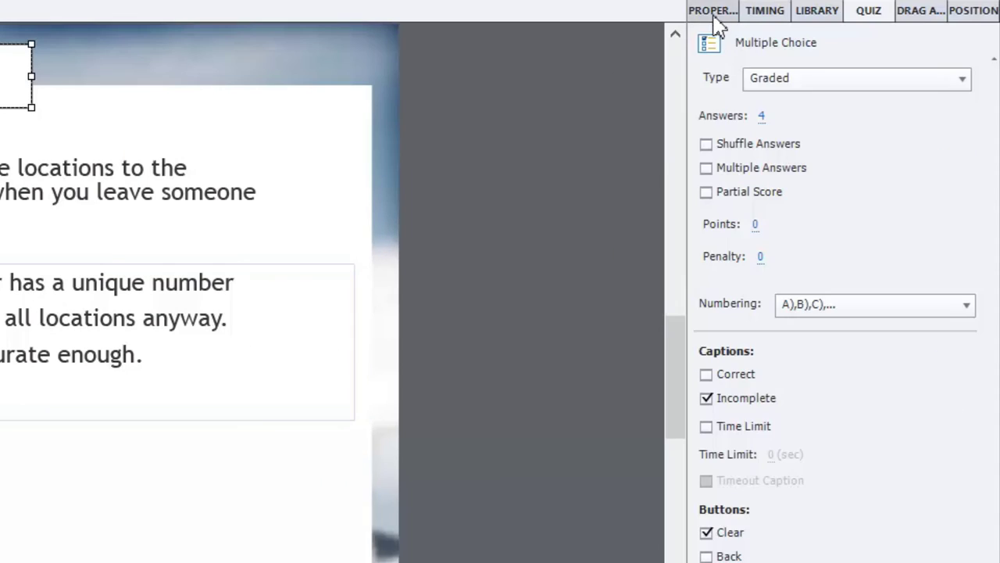
Turn the rectangle into a button and set its Pause After time to 11 seconds
click(718, 12)
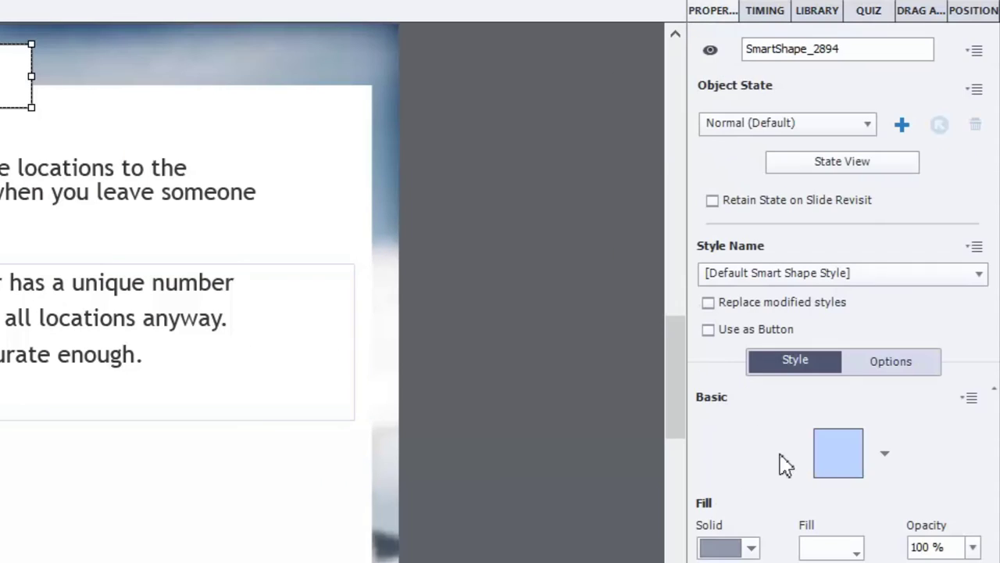
click(708, 329)
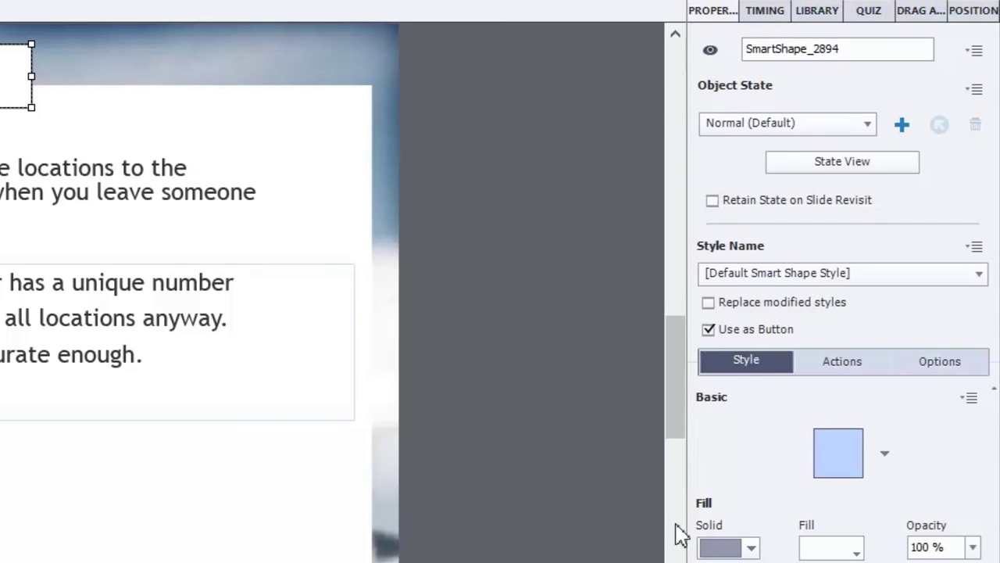
click(776, 19)
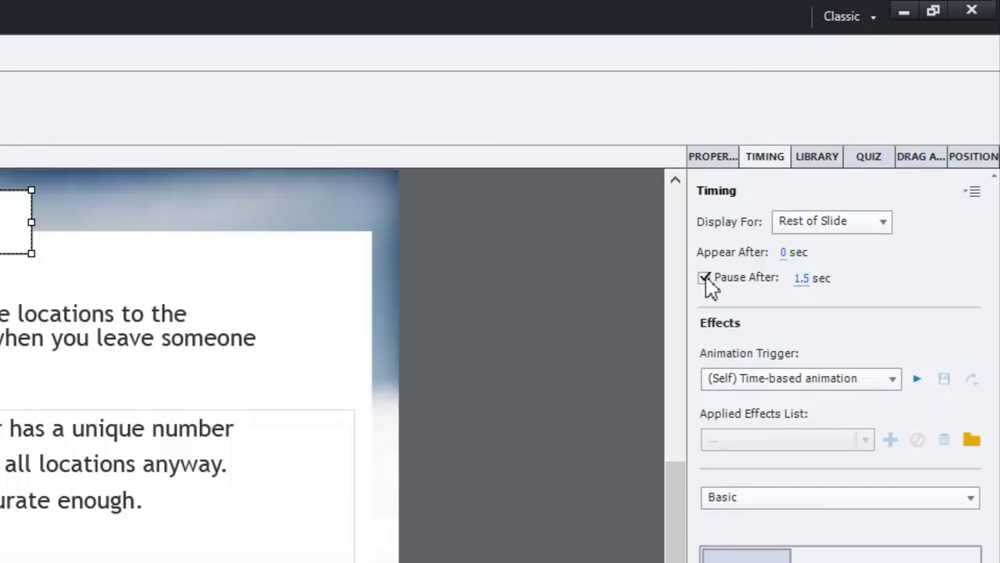
click(801, 278)
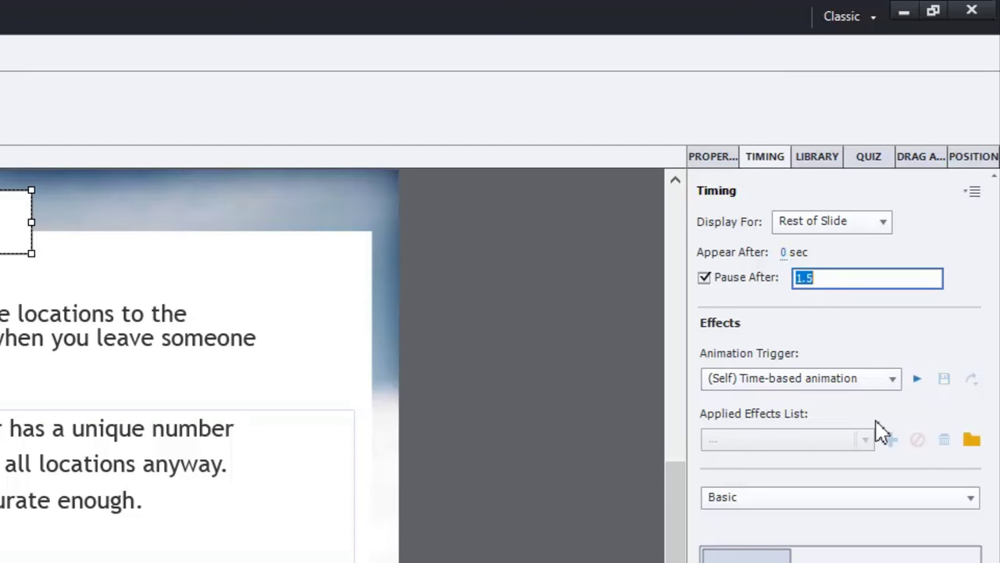
text(11)
key(Return)
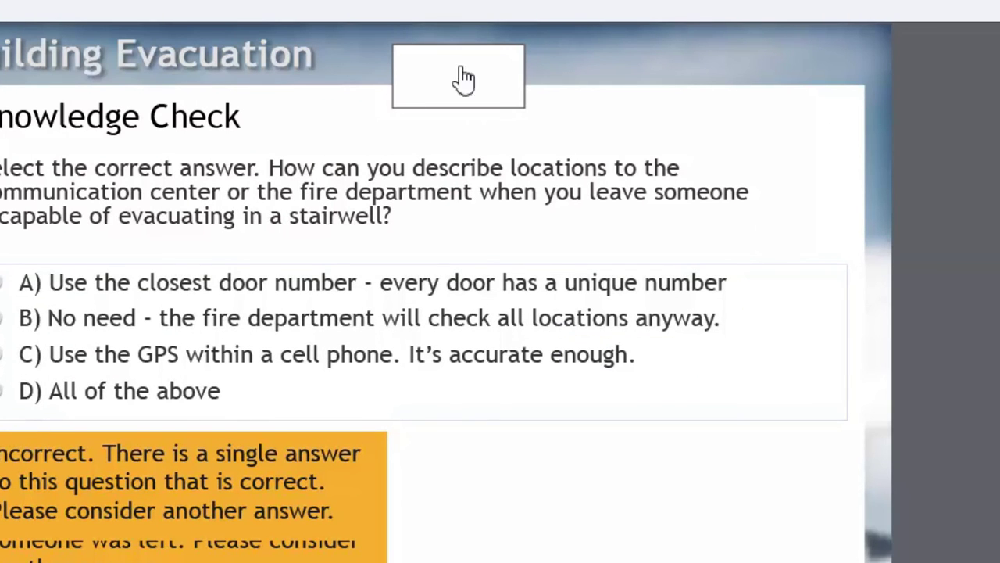
Duplicate the top box with Ctrl+D, place the copy to its right, and set Pause After to 10
click(476, 98)
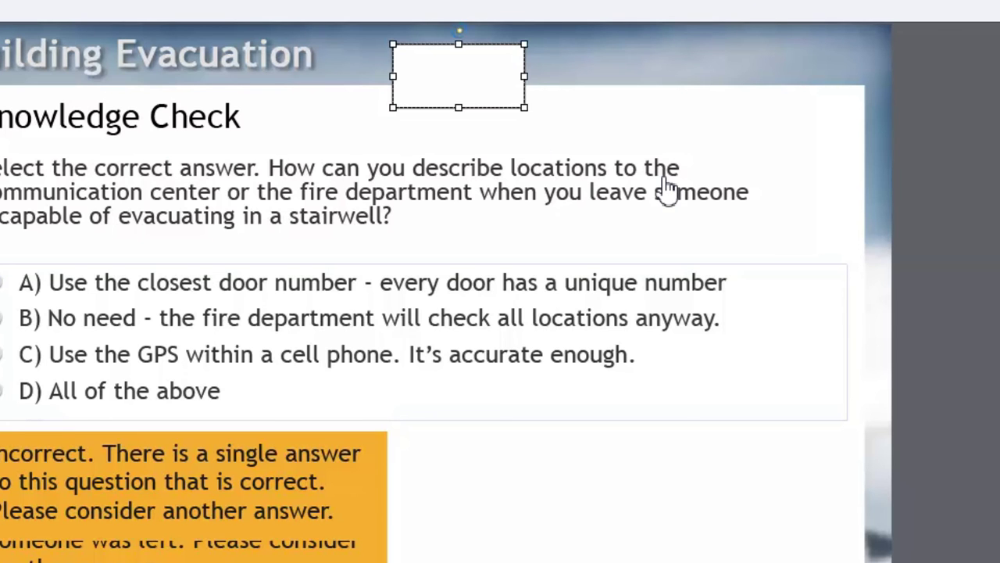
key(ctrl+d)
drag(484, 94, 658, 81)
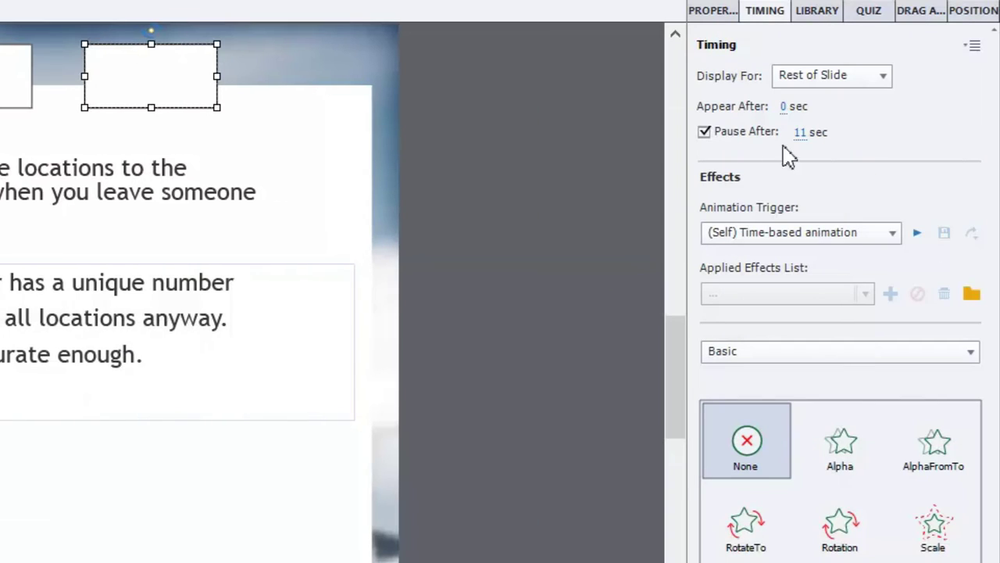
click(798, 131)
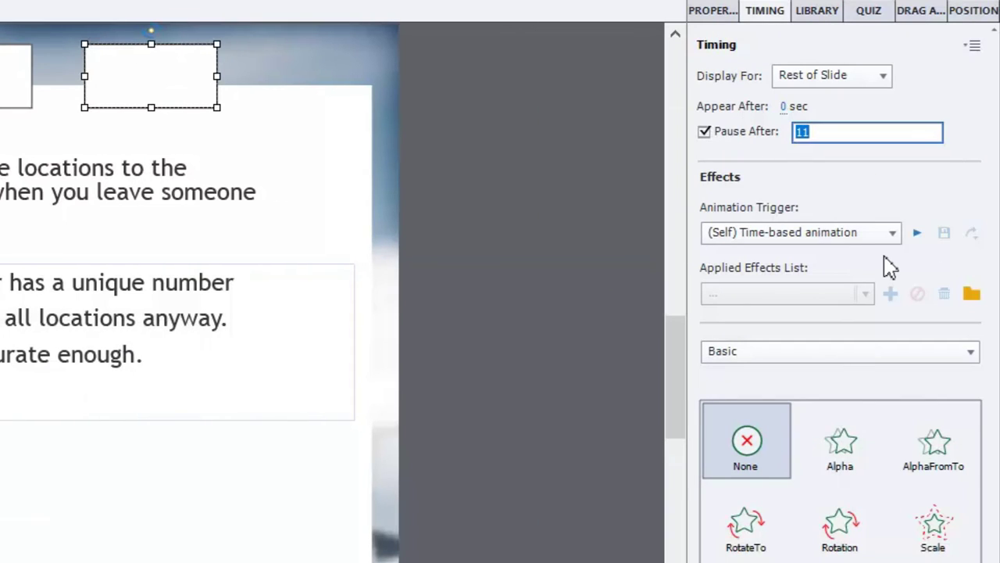
text(10)
key(Return)
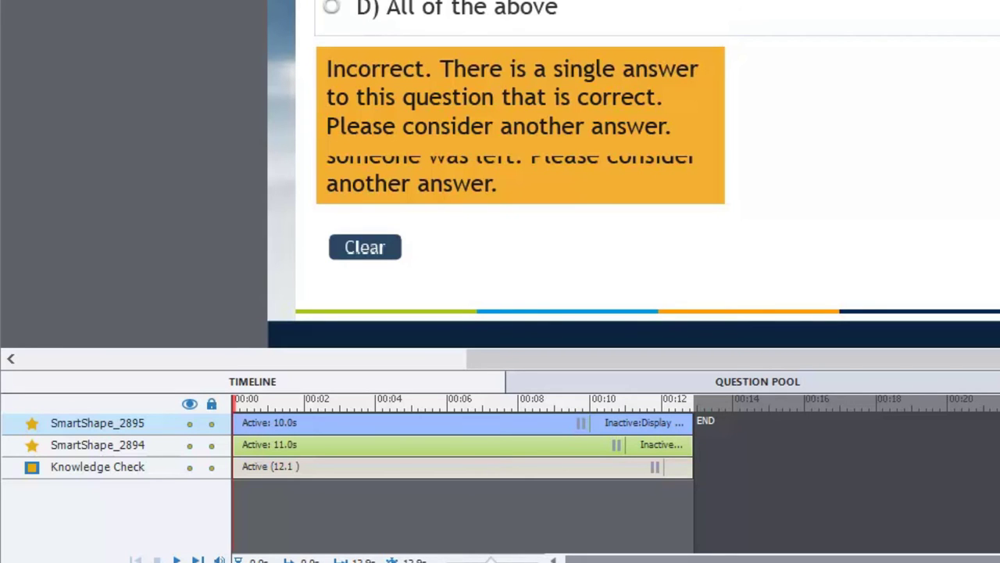
Set SmartShape_2895's On Success action to No Action
click(97, 466)
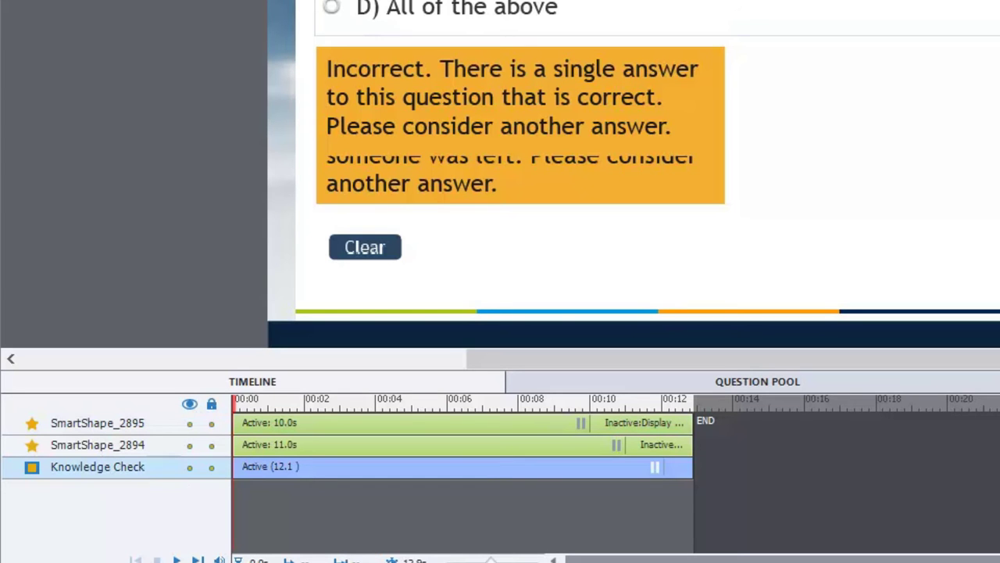
click(97, 423)
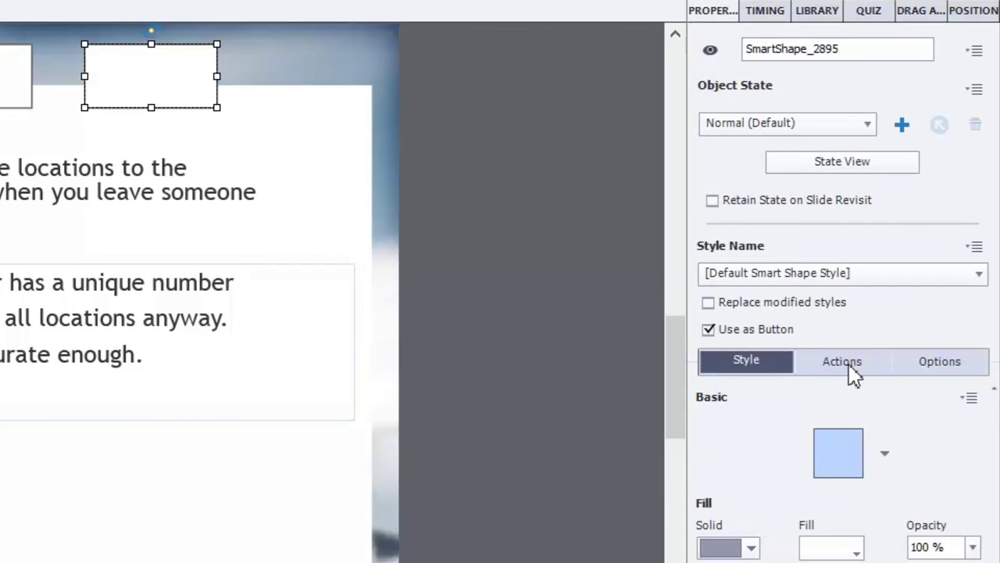
click(844, 363)
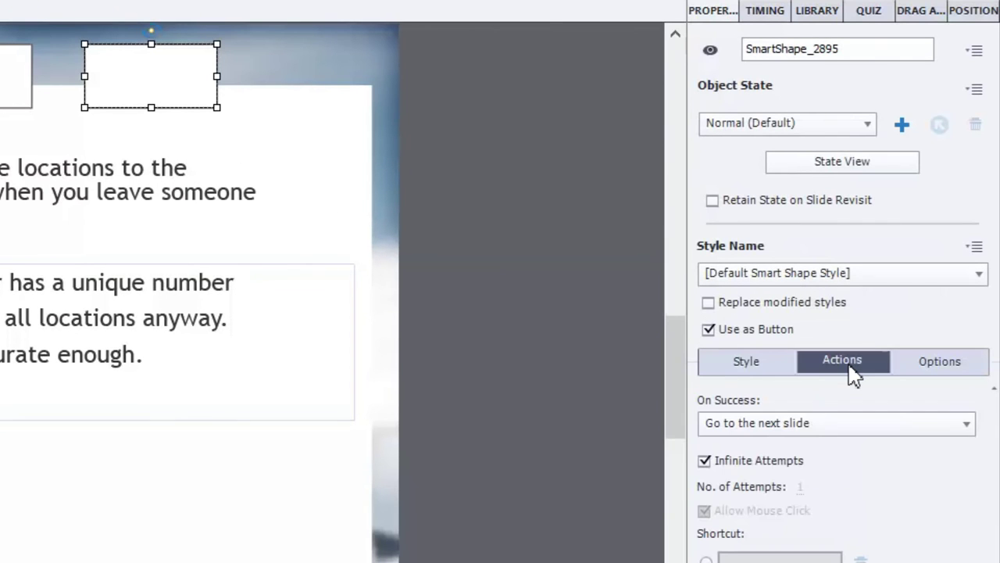
click(817, 423)
scroll(845, 366, down, 3)
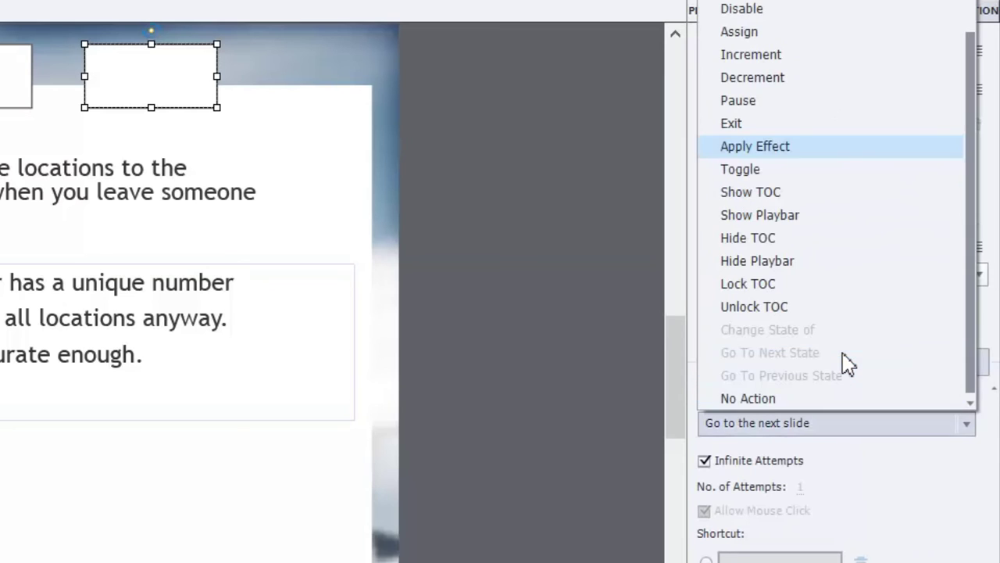
click(785, 405)
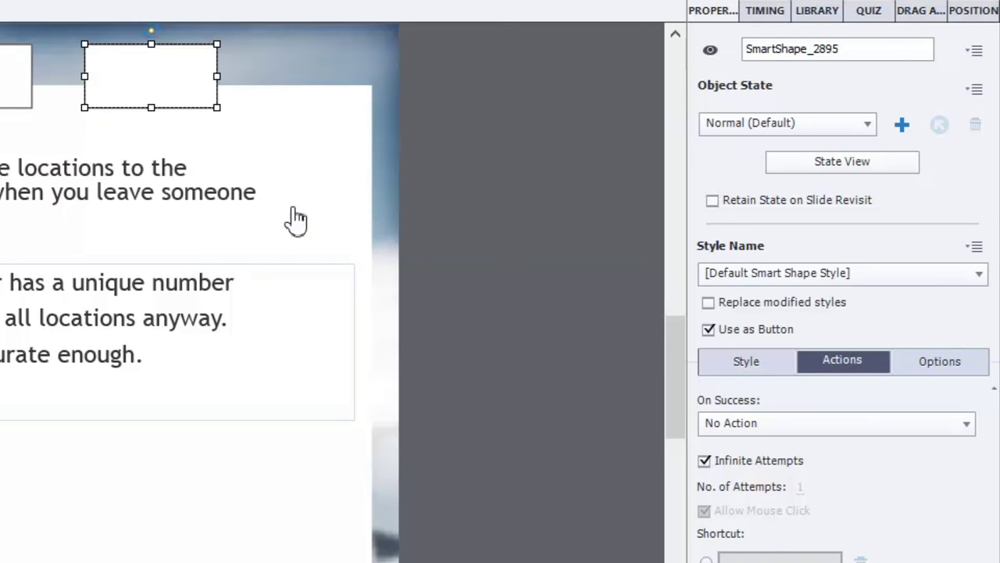
Set SmartShape_2894's On Success action to No Action as well
click(11, 81)
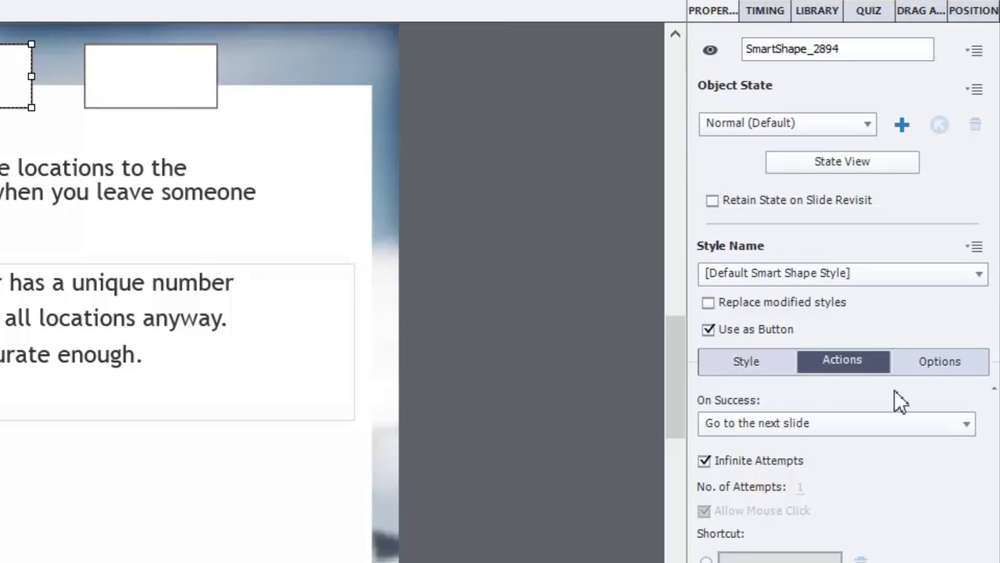
click(813, 422)
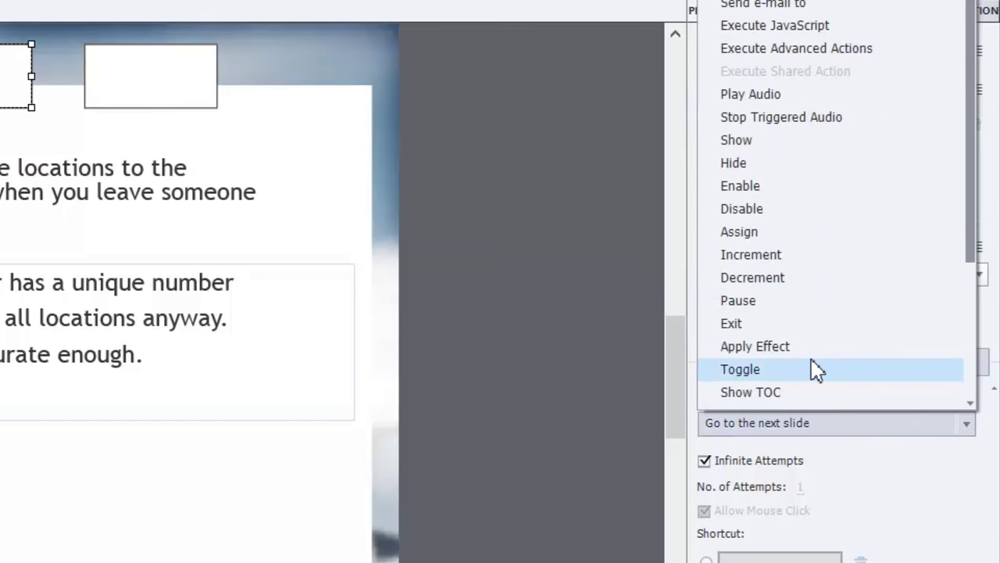
scroll(815, 368, down, 3)
click(786, 402)
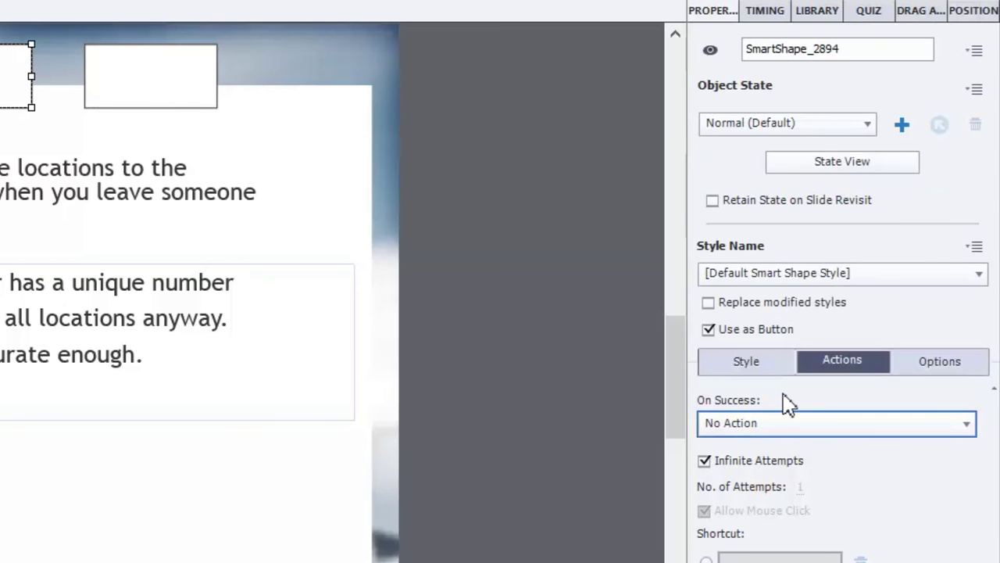
Select both boxes and give them 0 % fill opacity and stroke width 0
click(145, 96)
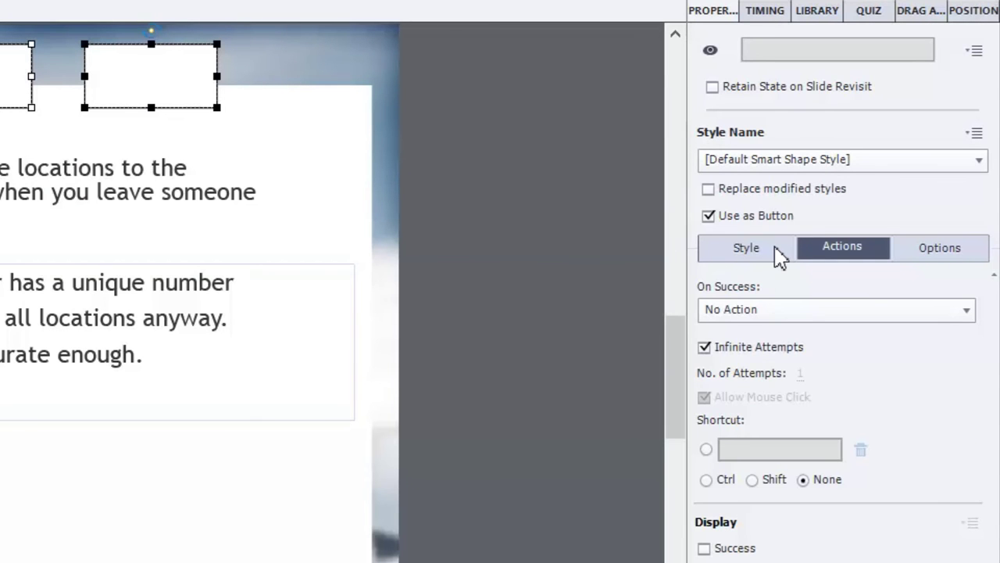
click(778, 254)
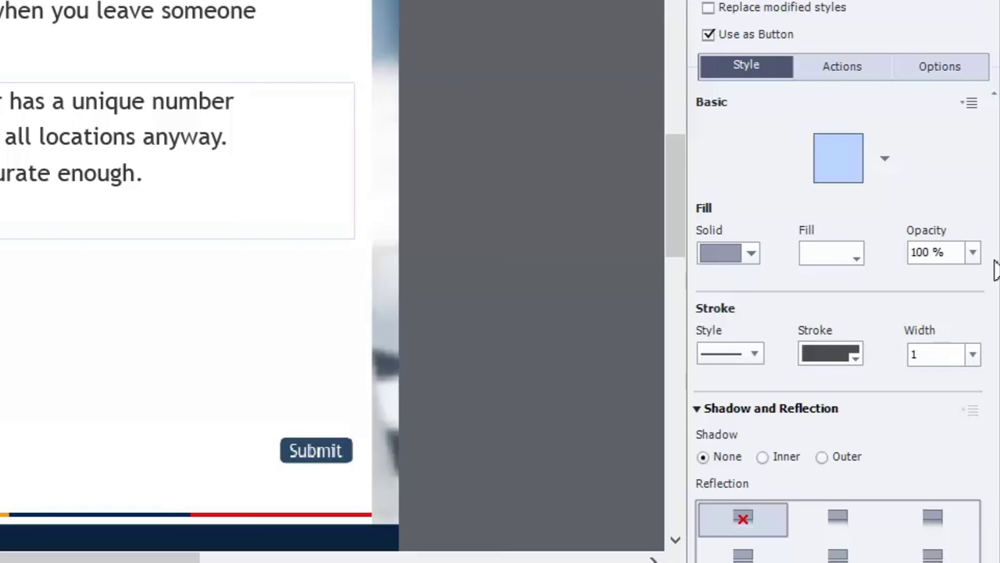
click(972, 251)
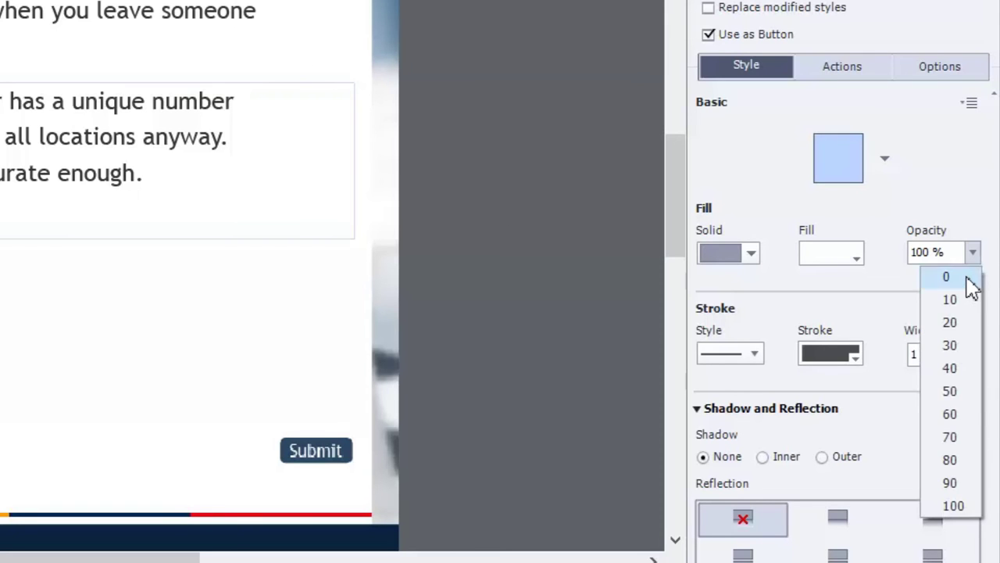
click(967, 276)
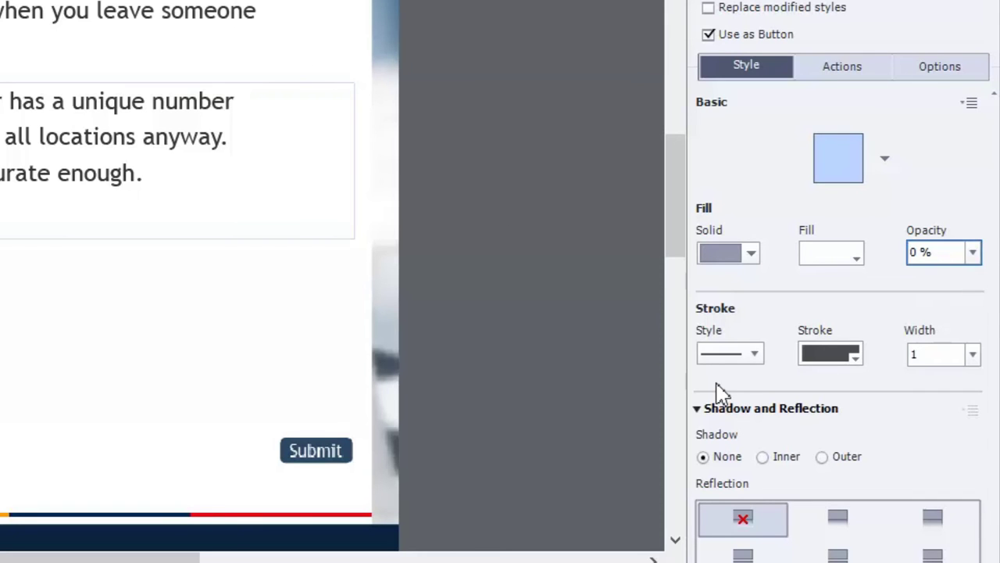
click(973, 354)
click(967, 381)
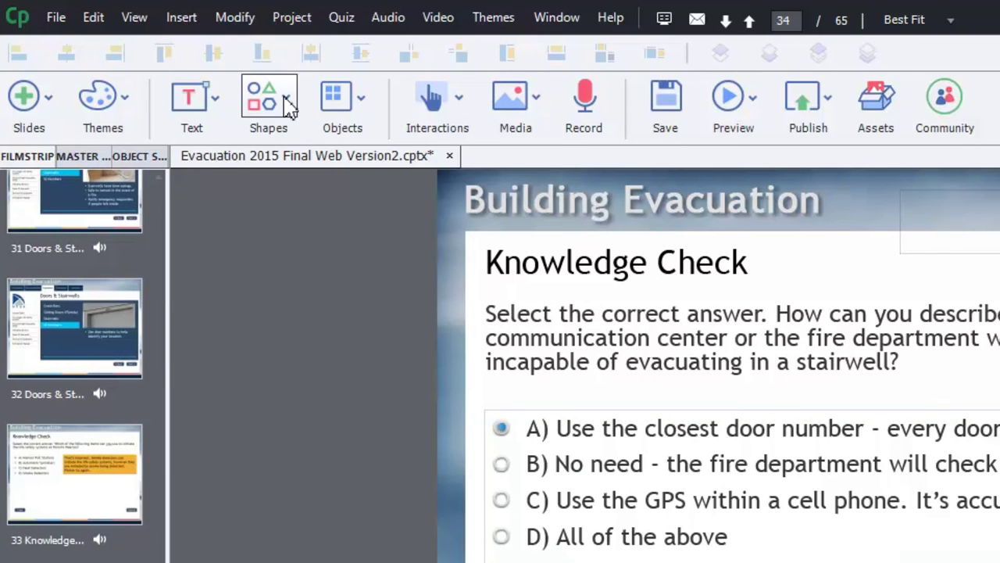
Draw a rectangle beside the orange Incorrect feedback box and fill it dark red
click(286, 103)
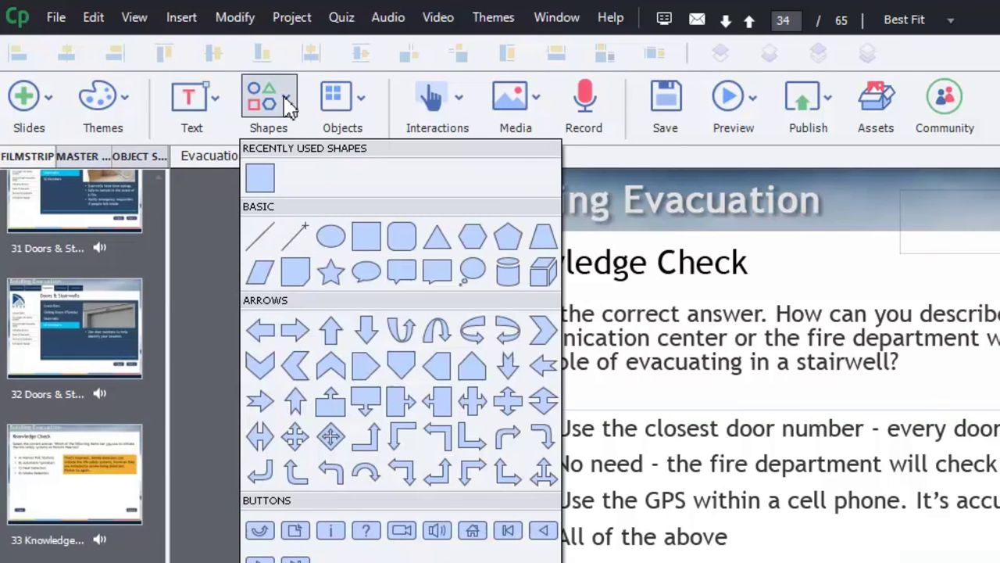
click(259, 178)
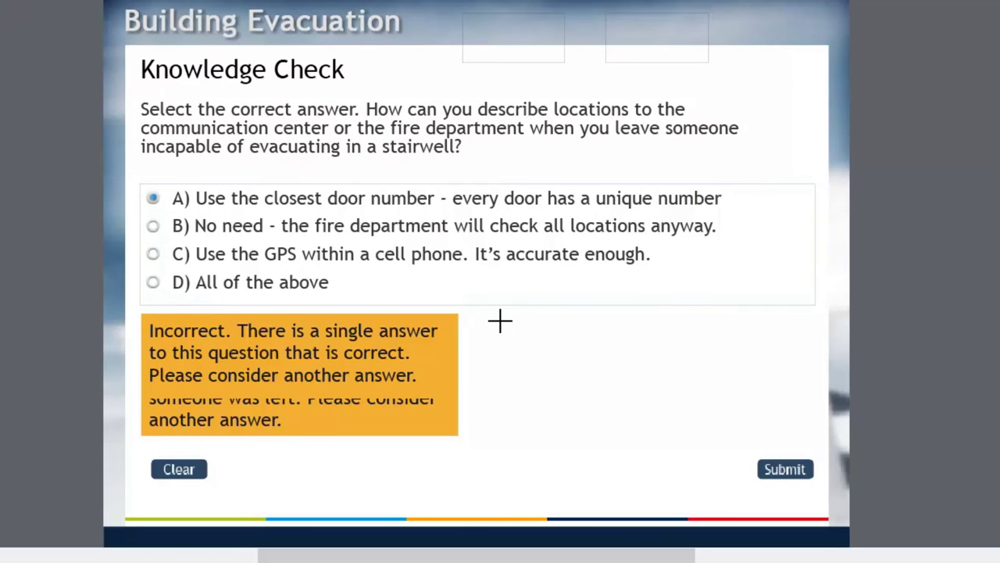
drag(482, 319, 812, 430)
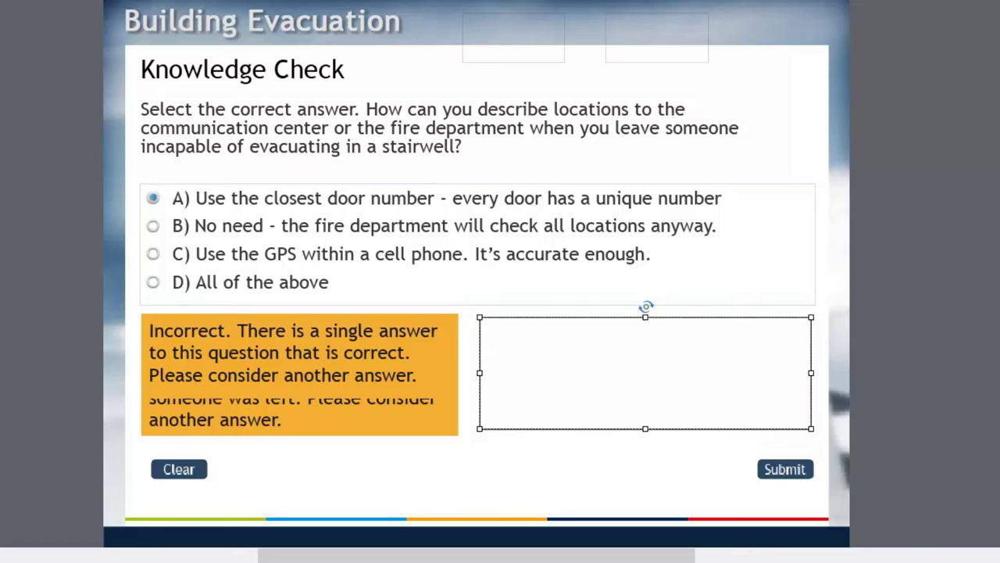
click(996, 500)
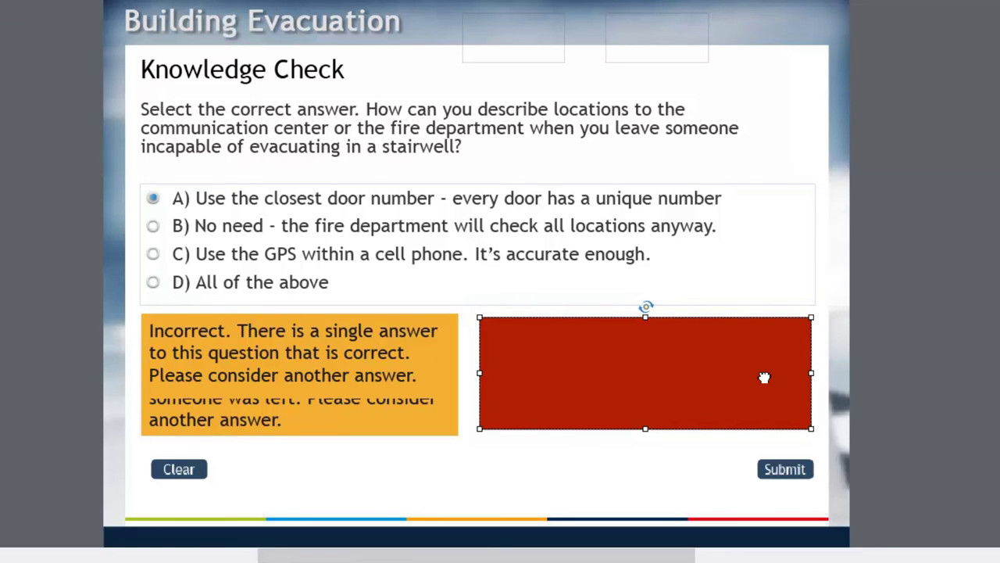
Type 'You have exhausted your tries for this question. Click this caption to continue.' in white in the red rectangle
click(664, 372)
text(You have)
key(ctrl+a)
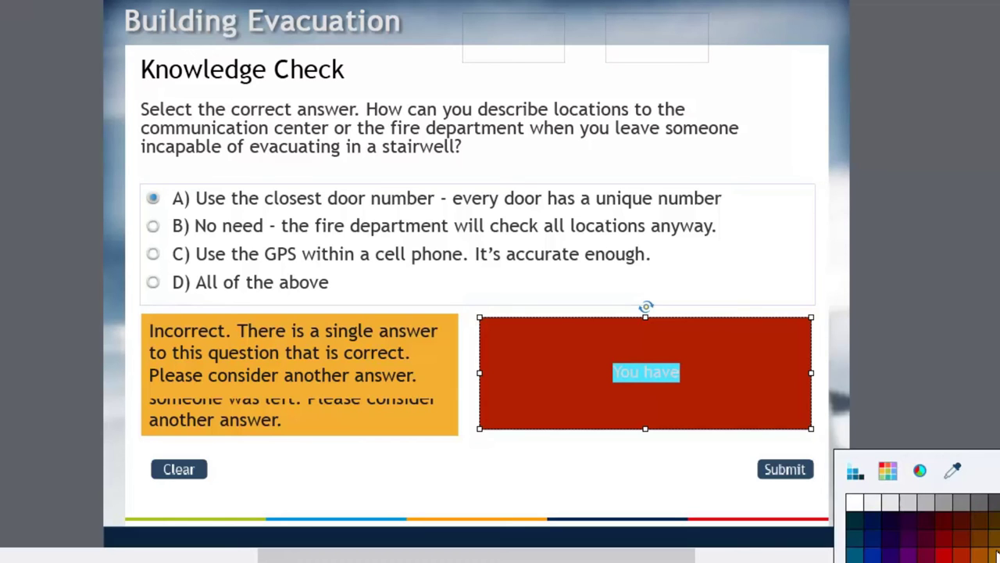
click(854, 507)
click(714, 373)
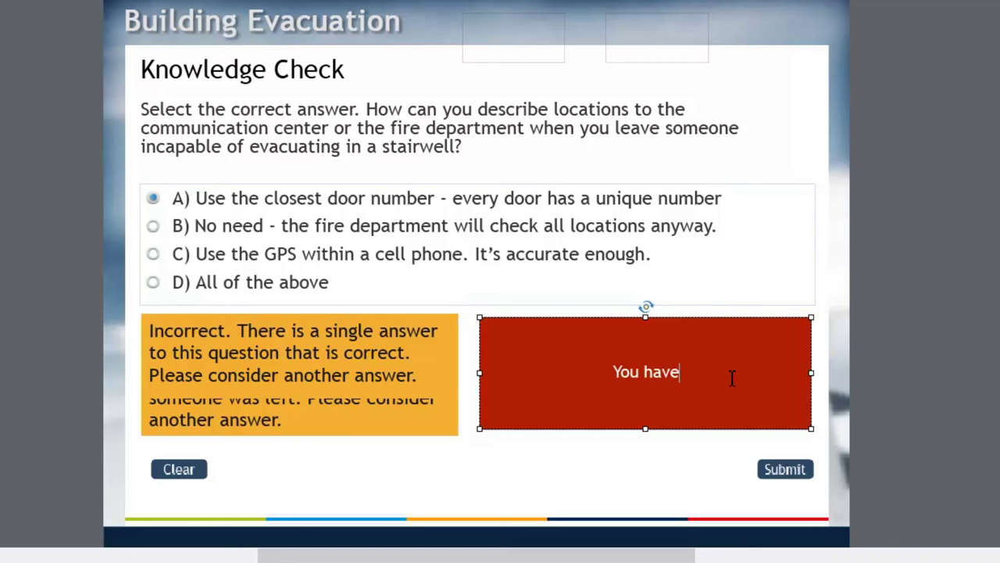
text(exhau)
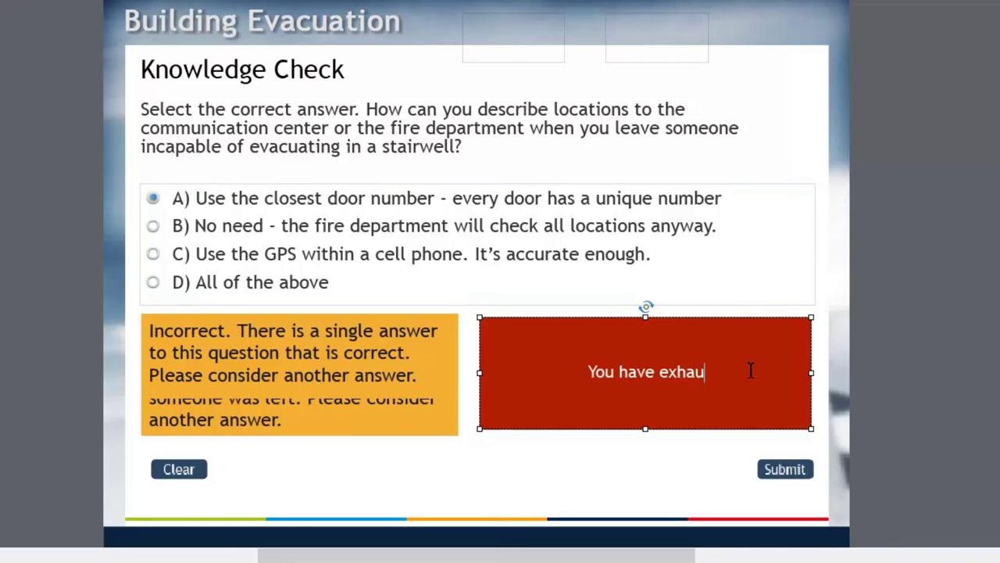
text(sted )
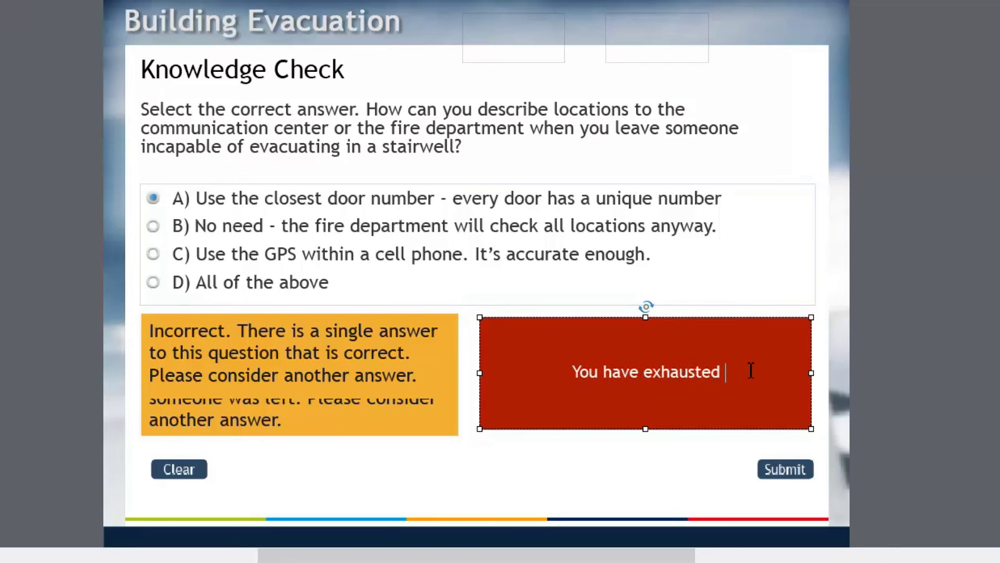
text(your t)
text(ries for this )
text(question)
text(.)
text( Click this )
text(caption to )
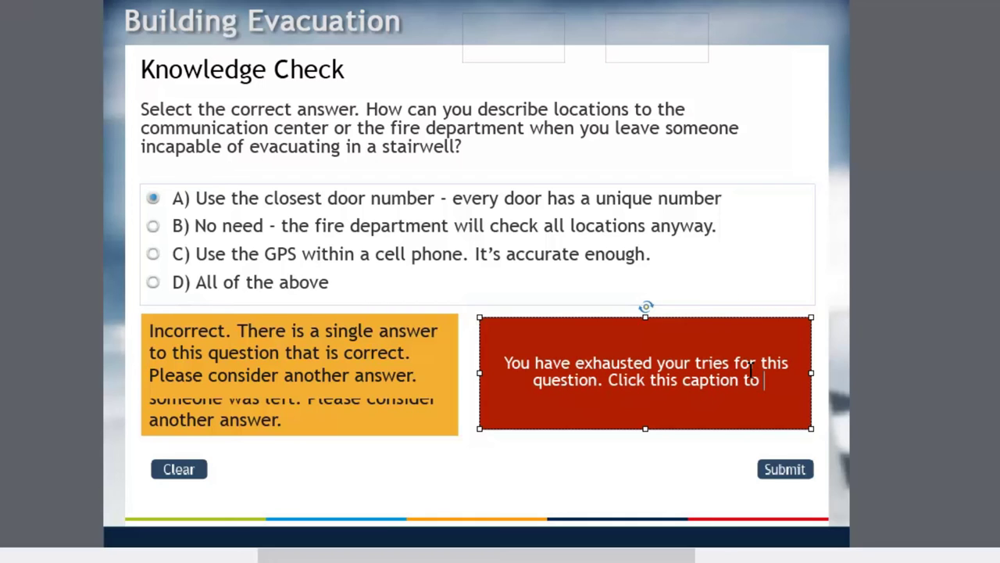
text(continue.)
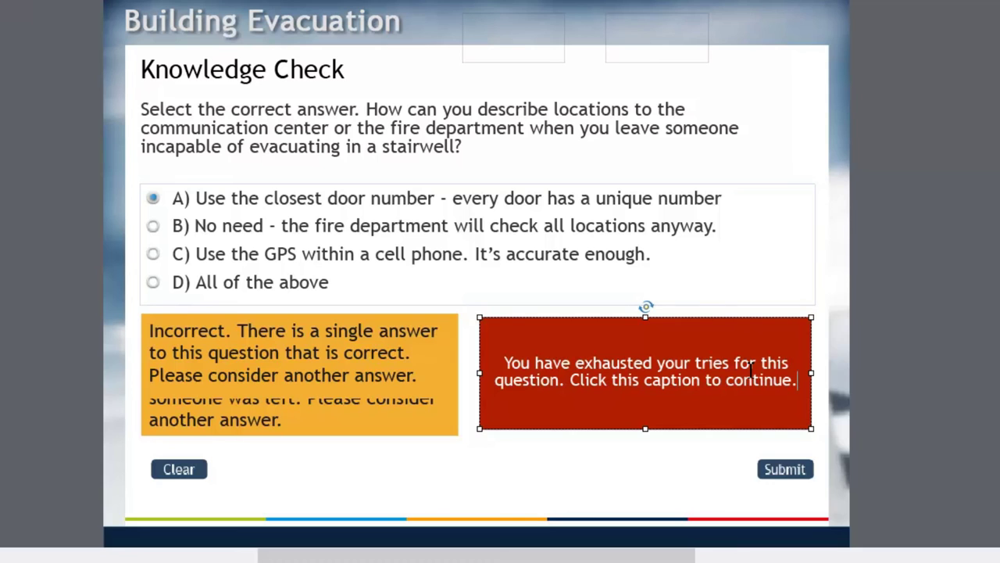
click(891, 303)
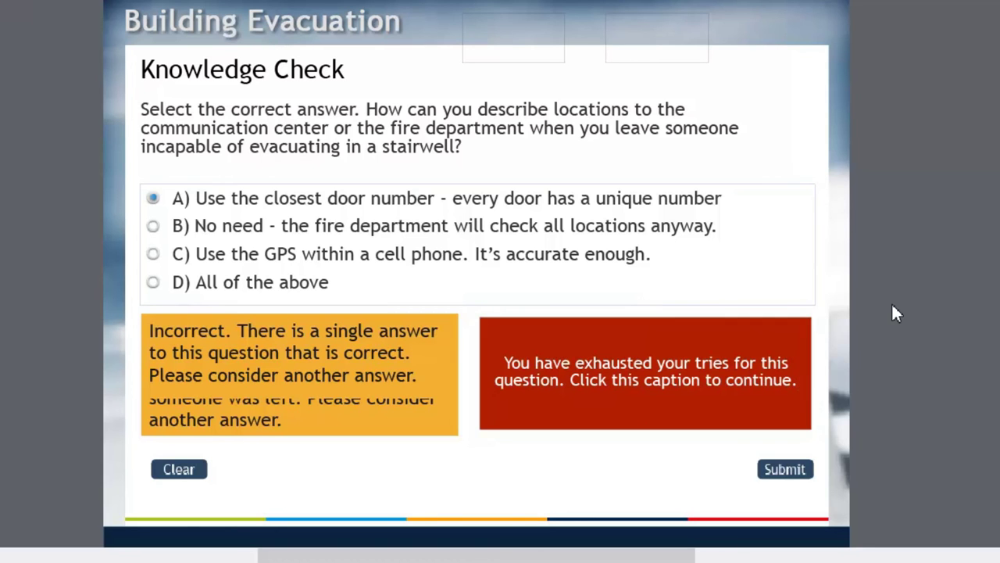
Make SmartShape_2896 a button going to the next slide, with hand cursor and click sound disabled
click(733, 383)
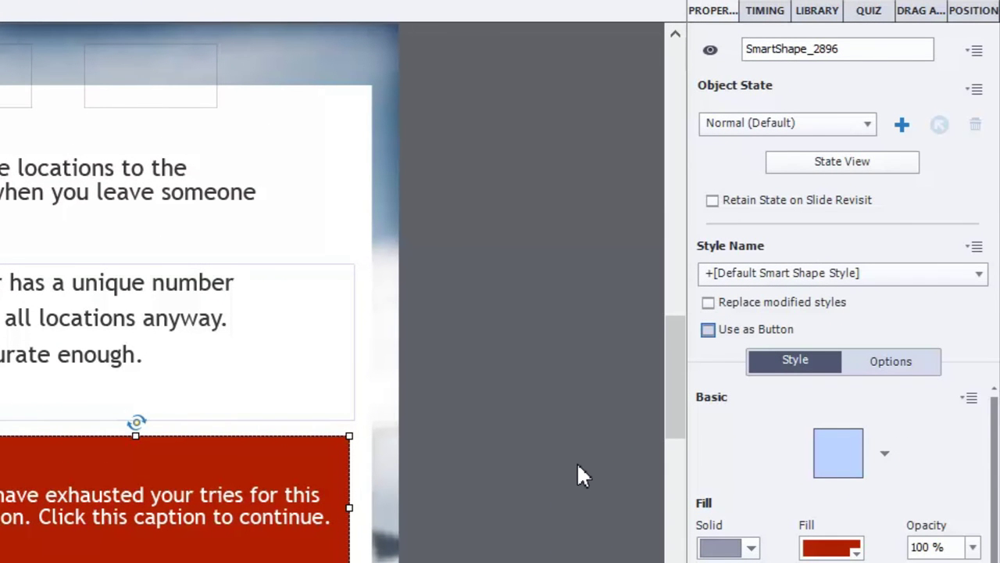
key(space)
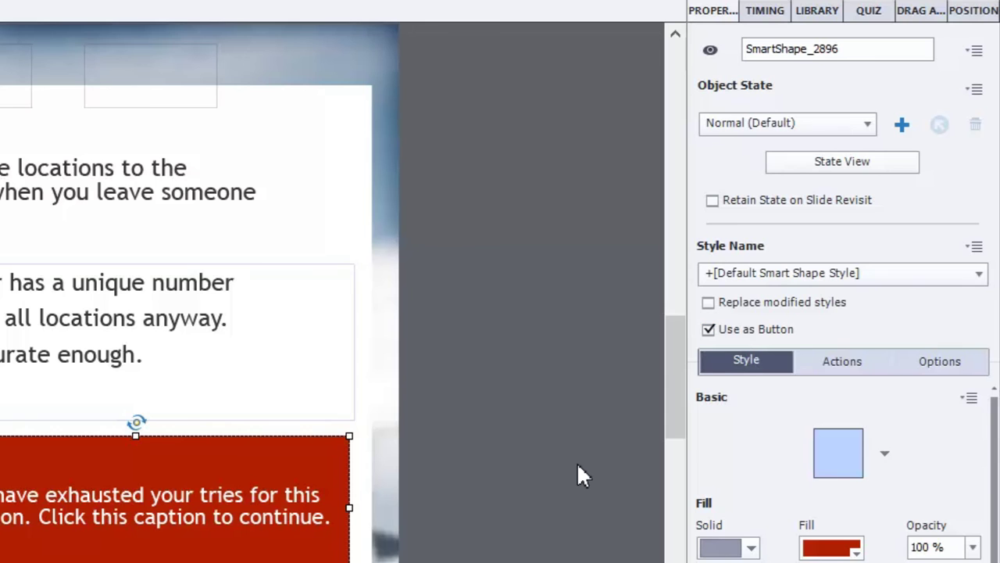
click(857, 364)
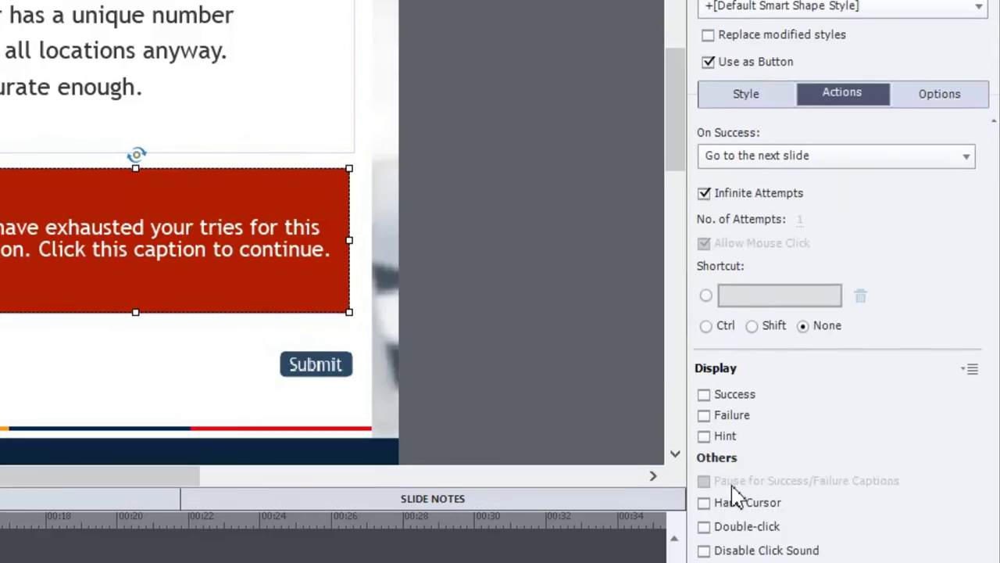
click(727, 369)
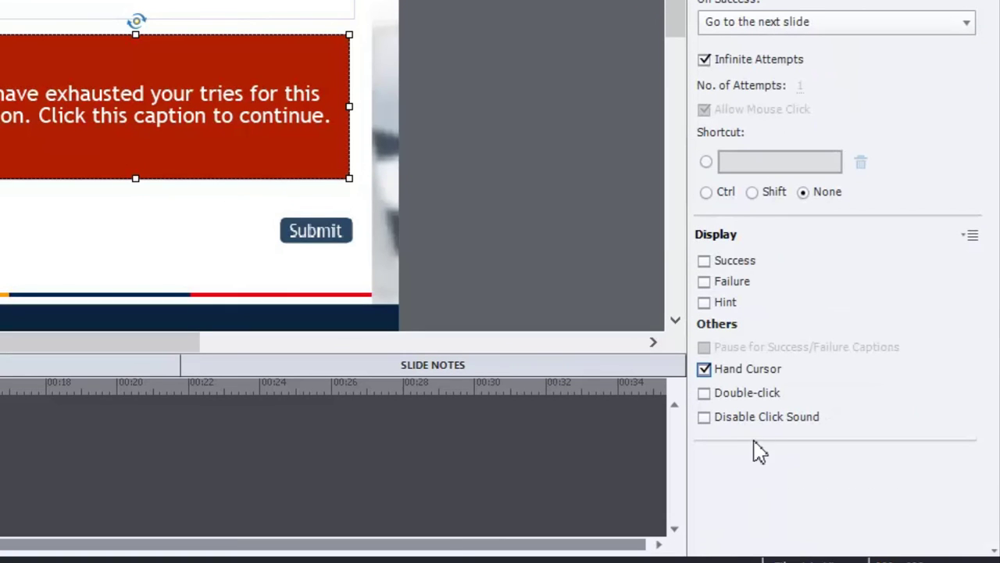
click(754, 420)
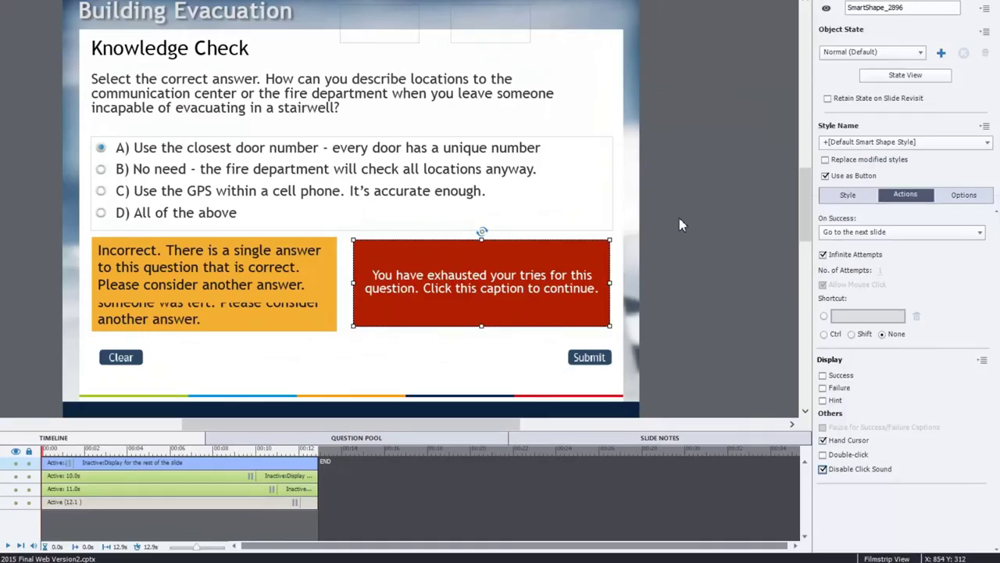
click(732, 272)
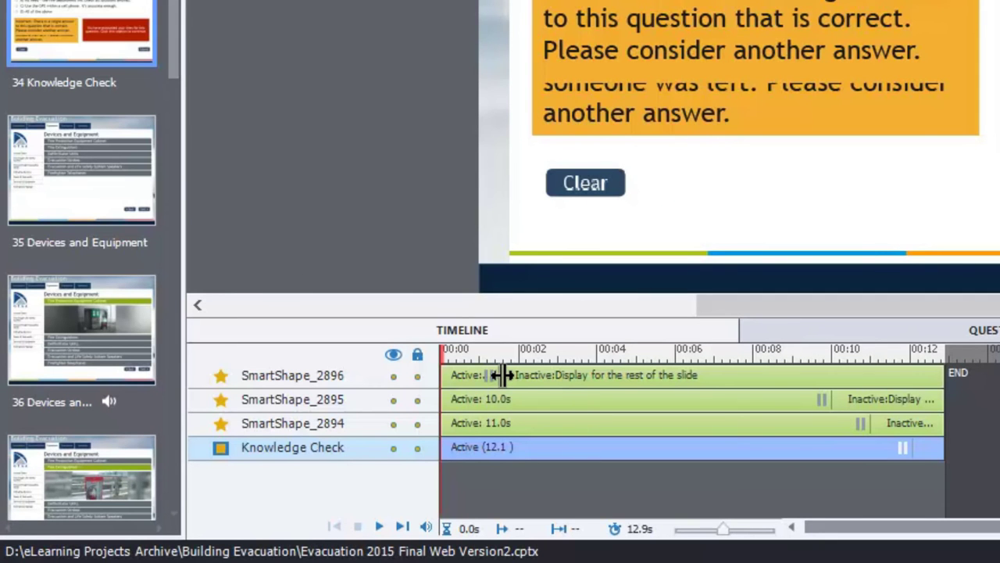
Set the red caption's timing to appear after 12.5 sec and turn on Pause After
drag(501, 376, 928, 382)
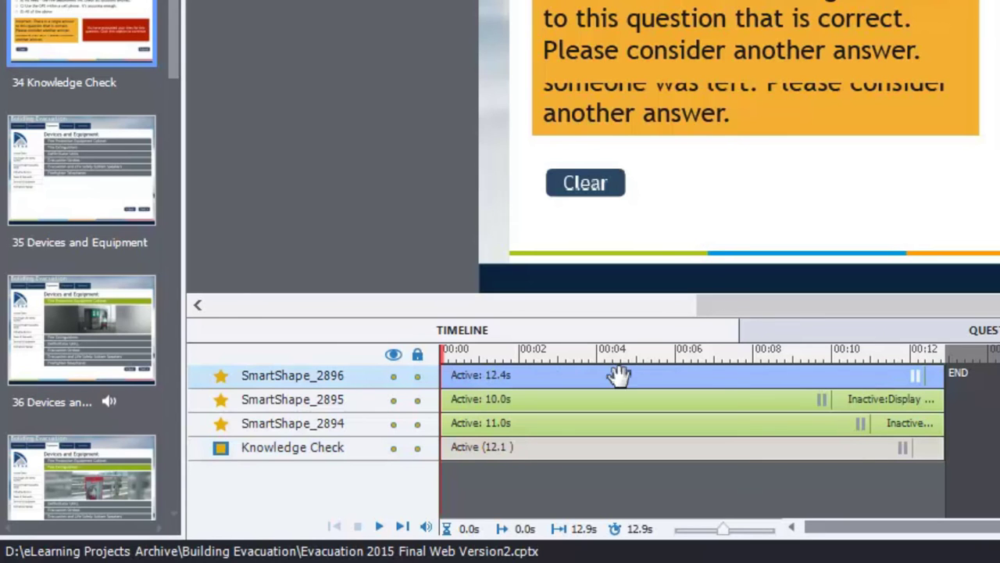
mouse_move(448, 380)
mouse_down()
mouse_move(672, 386)
mouse_move(461, 380)
mouse_up()
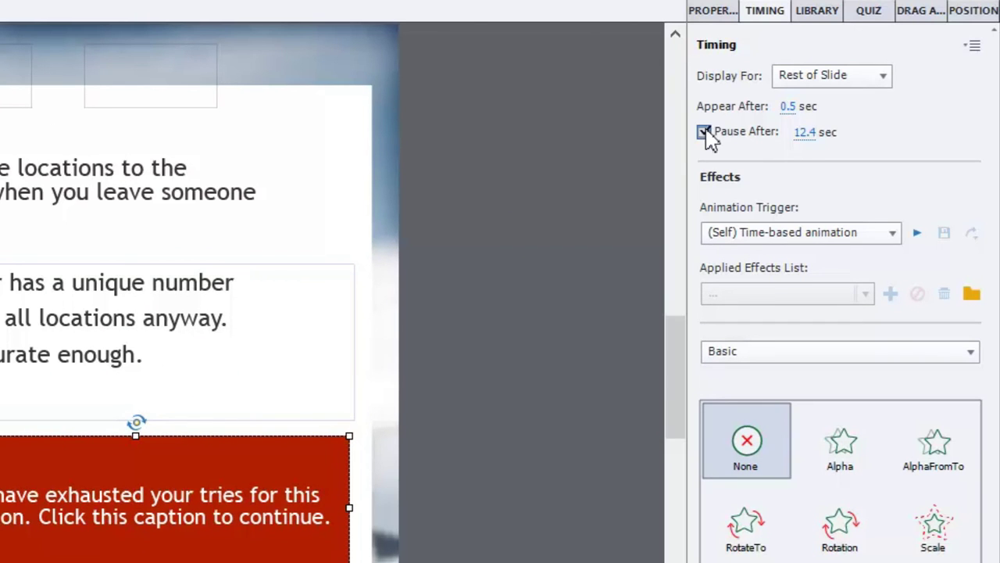
click(704, 132)
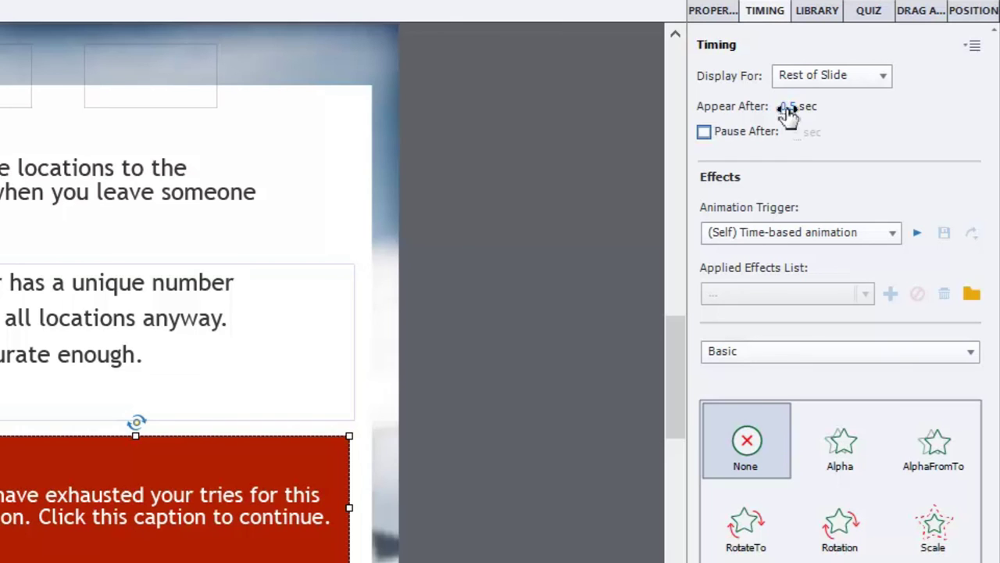
click(788, 108)
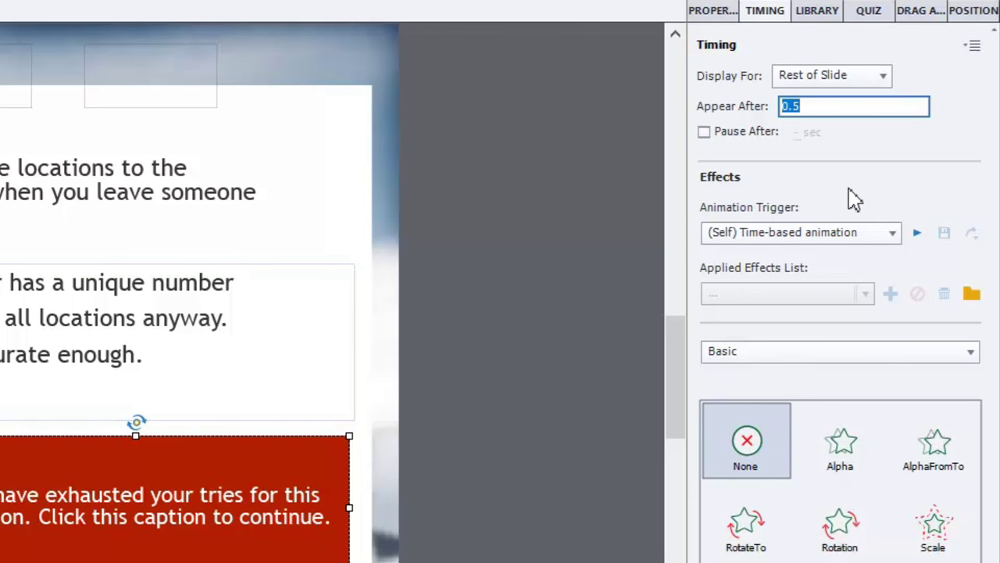
text(12.5)
key(Return)
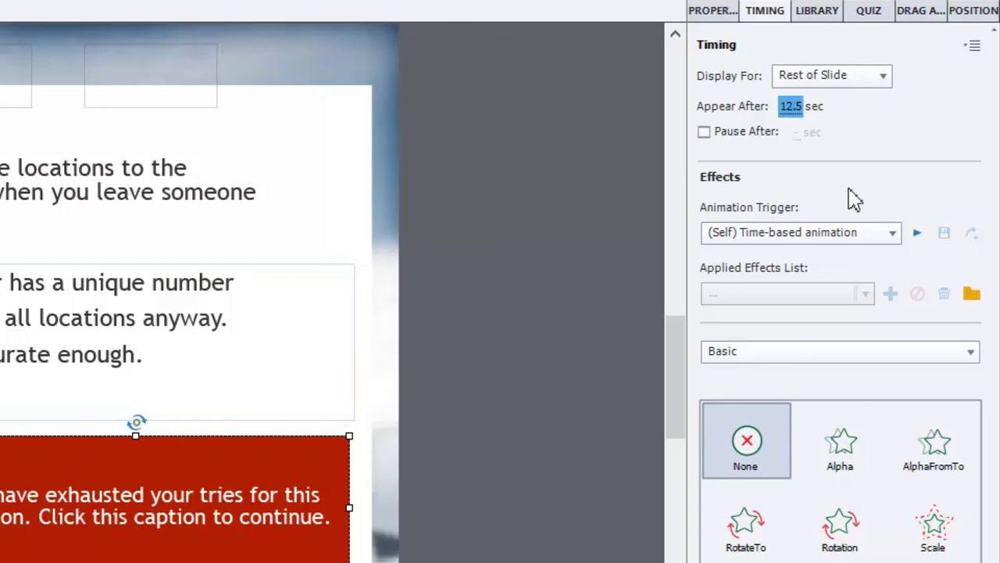
click(704, 132)
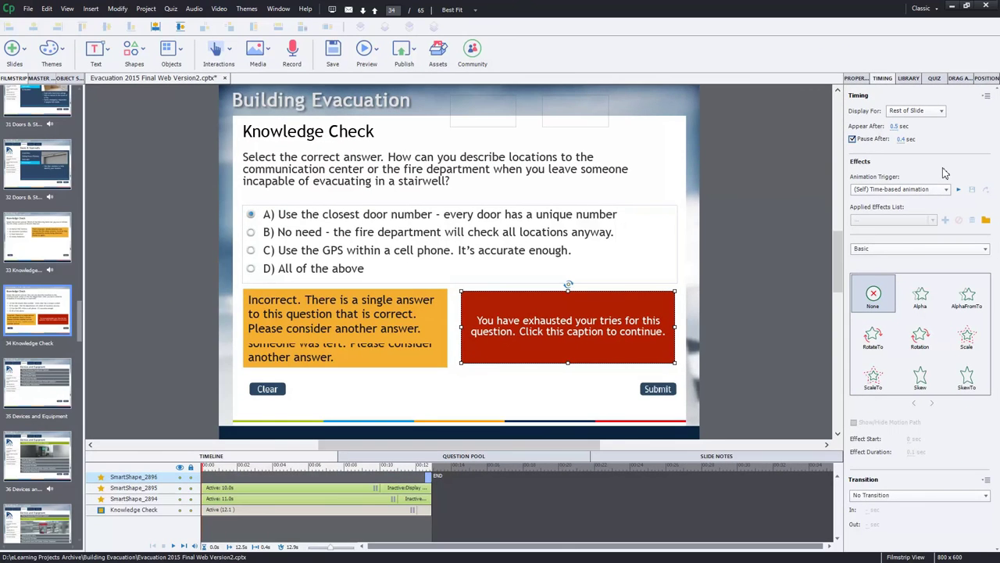
Check answer A's action, then change answer B's action from No Action to Continue
click(344, 218)
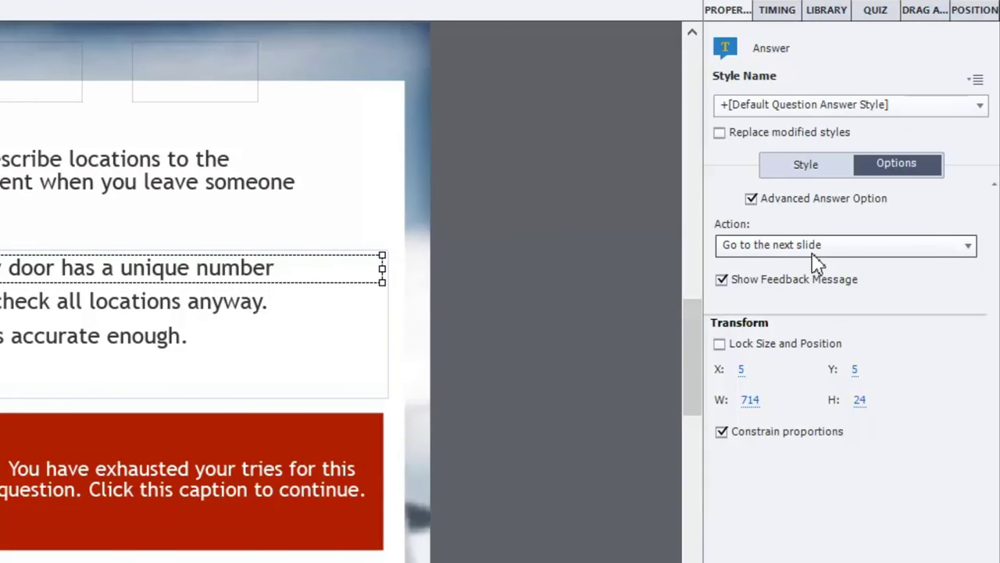
click(156, 302)
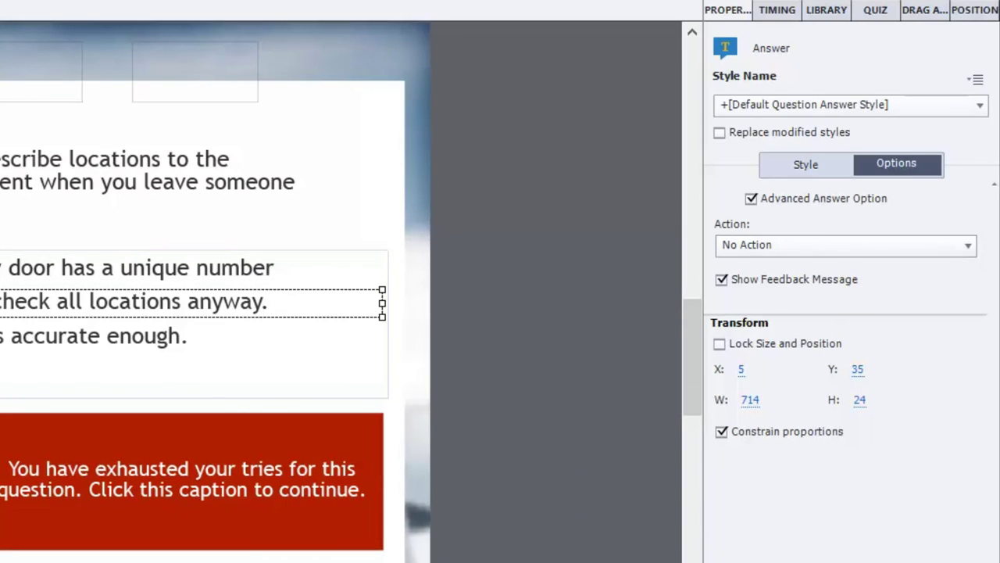
click(806, 245)
scroll(833, 427, up, 2)
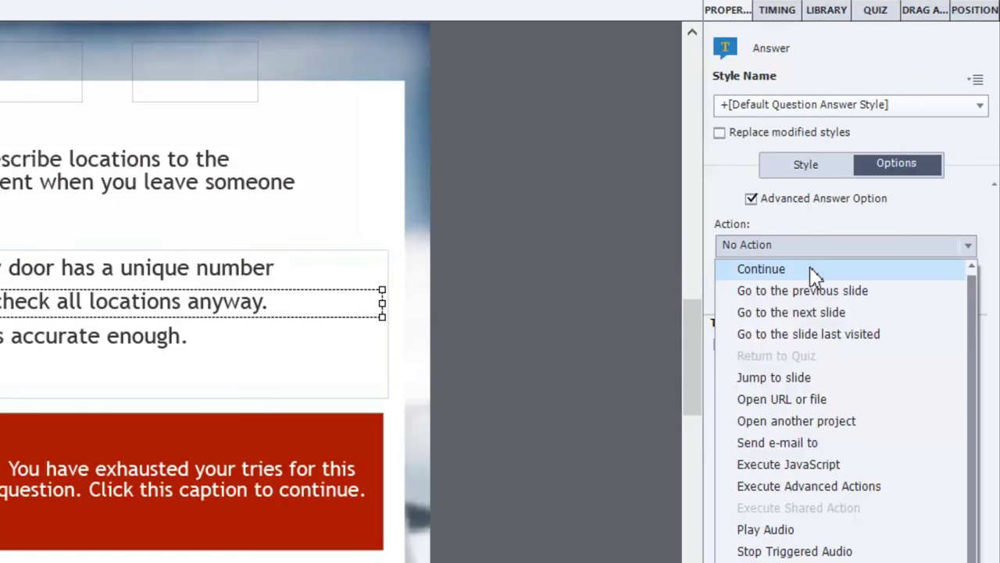
click(789, 273)
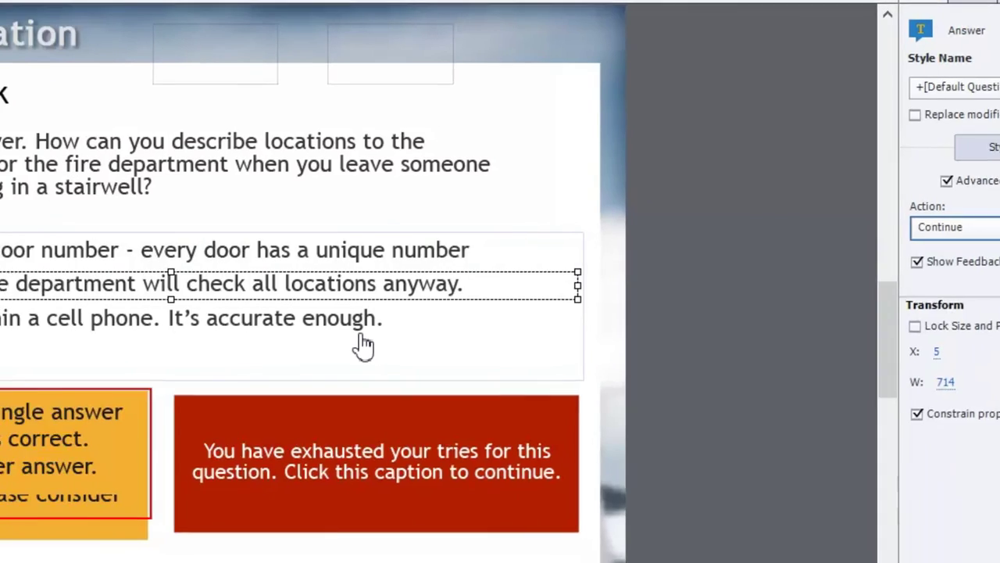
Change answers C and D's actions from No Action to Continue
click(167, 349)
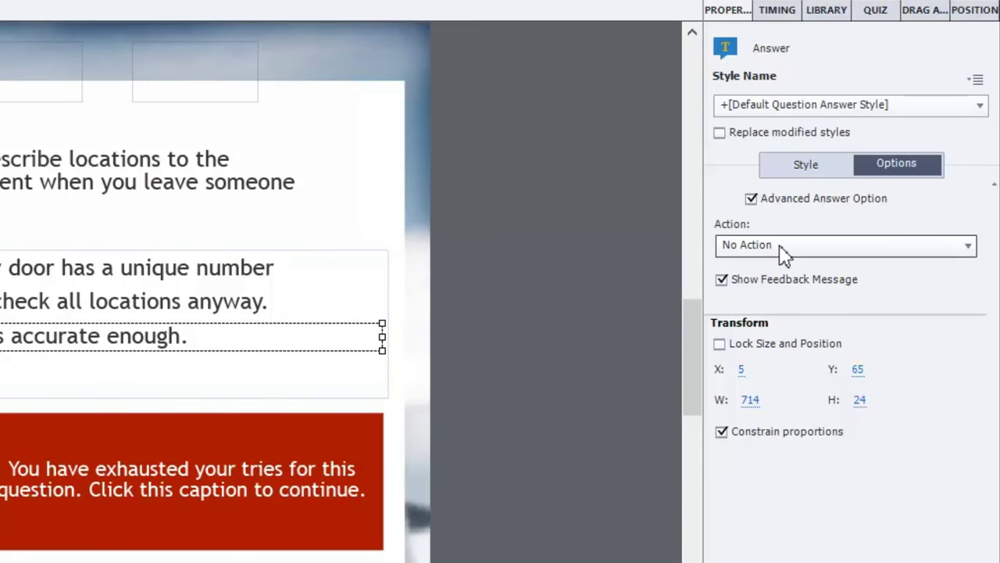
click(781, 245)
scroll(786, 383, up, 3)
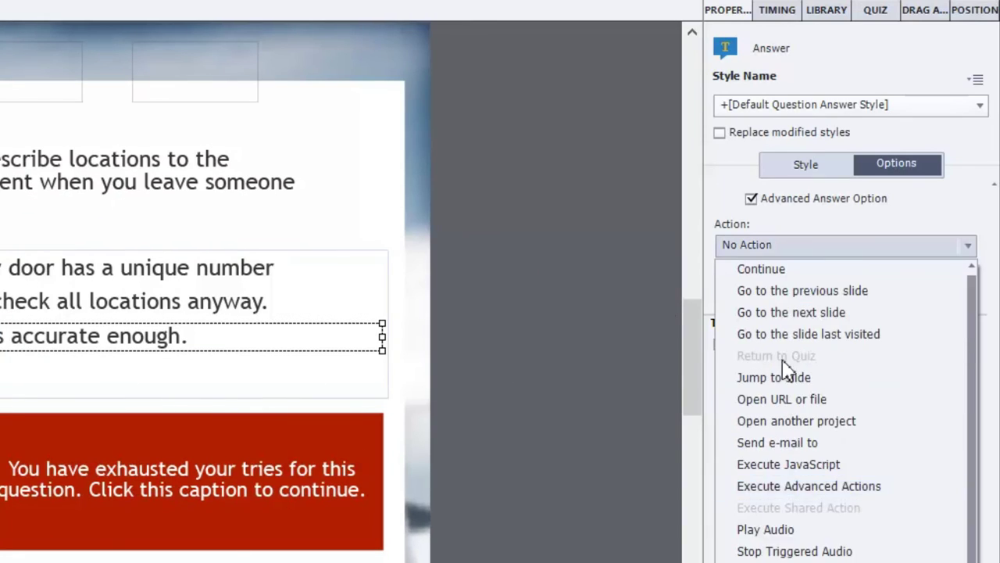
click(795, 273)
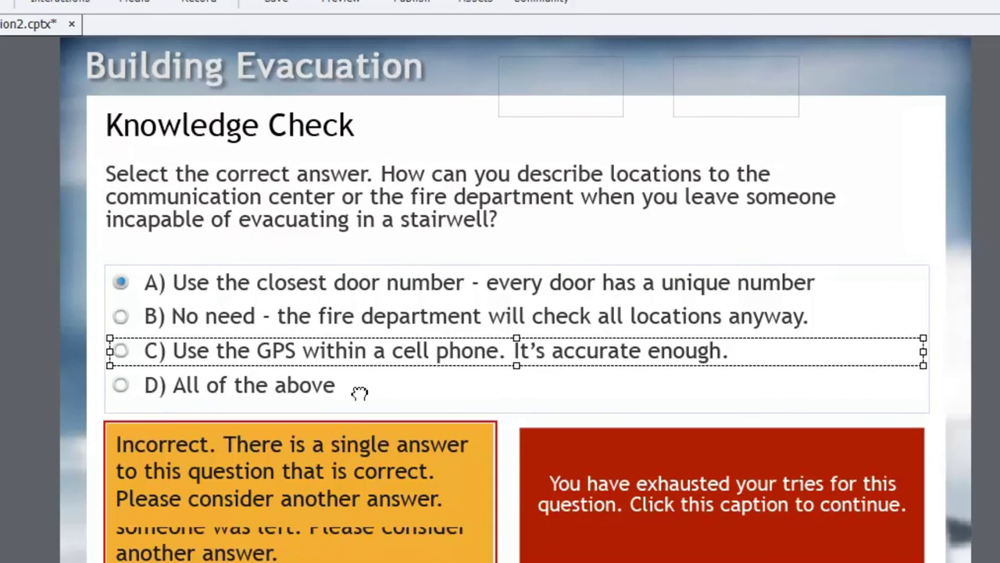
click(357, 389)
click(813, 245)
scroll(818, 290, up, 2)
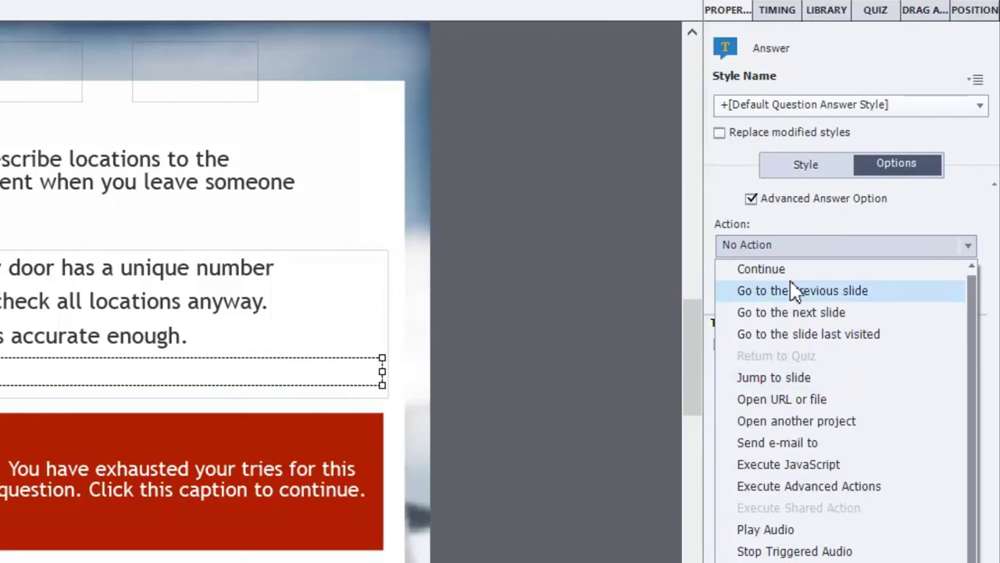
click(789, 288)
click(530, 341)
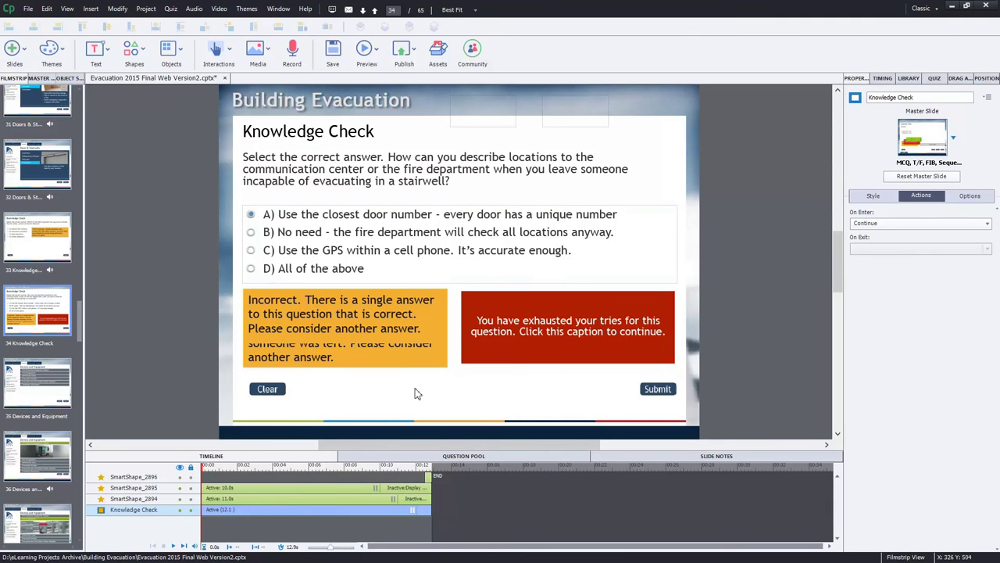
Preview the Next 5 slides from the Knowledge Check slide
click(373, 49)
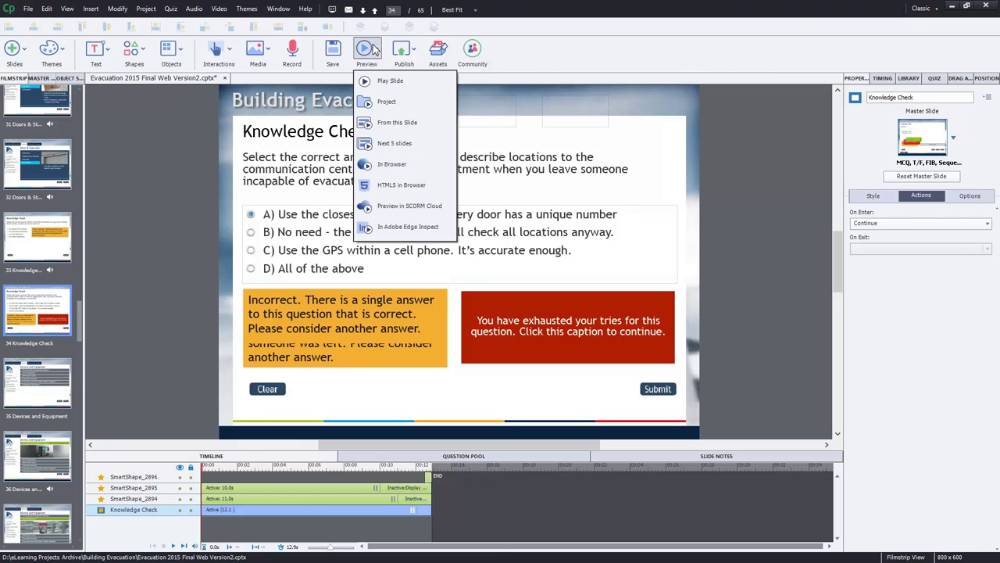
click(394, 143)
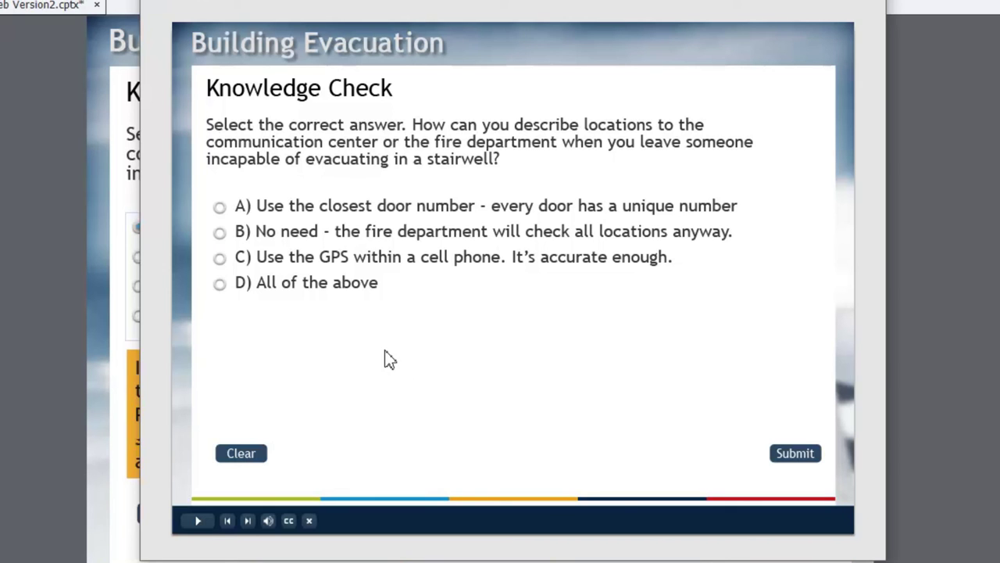
In the preview, submit wrong answers D and then C, dismissing each Incorrect feedback
click(341, 291)
click(805, 468)
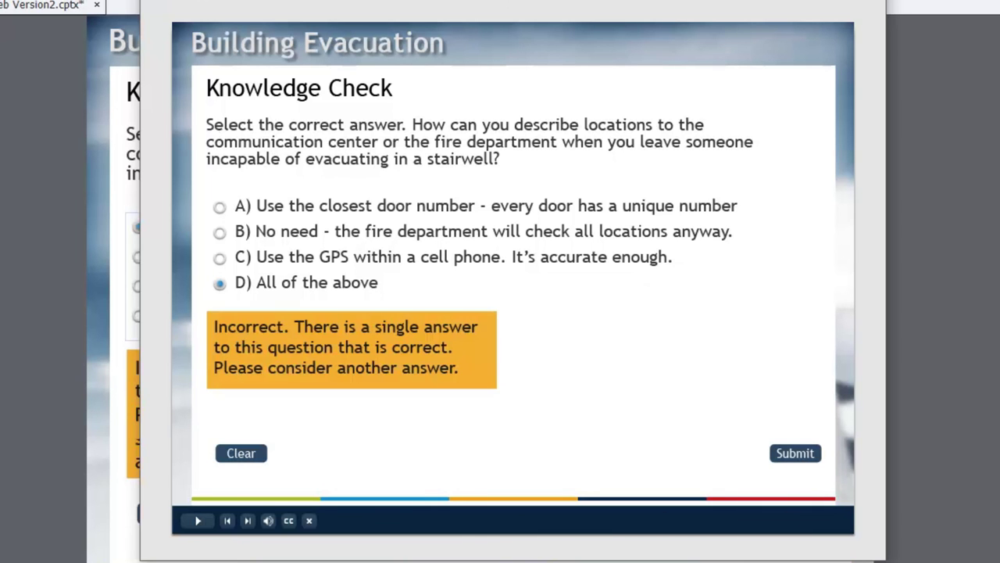
click(427, 428)
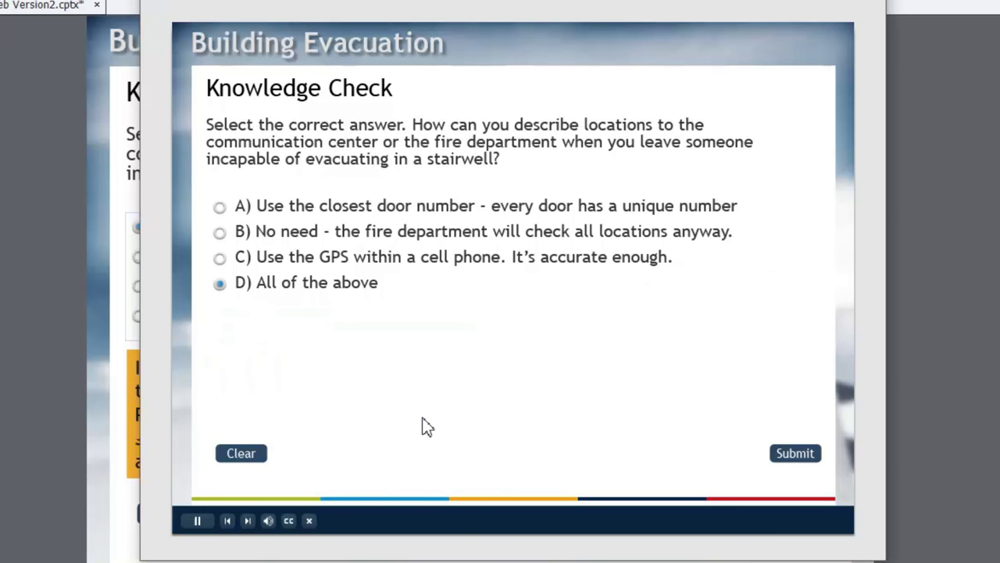
click(404, 257)
click(806, 461)
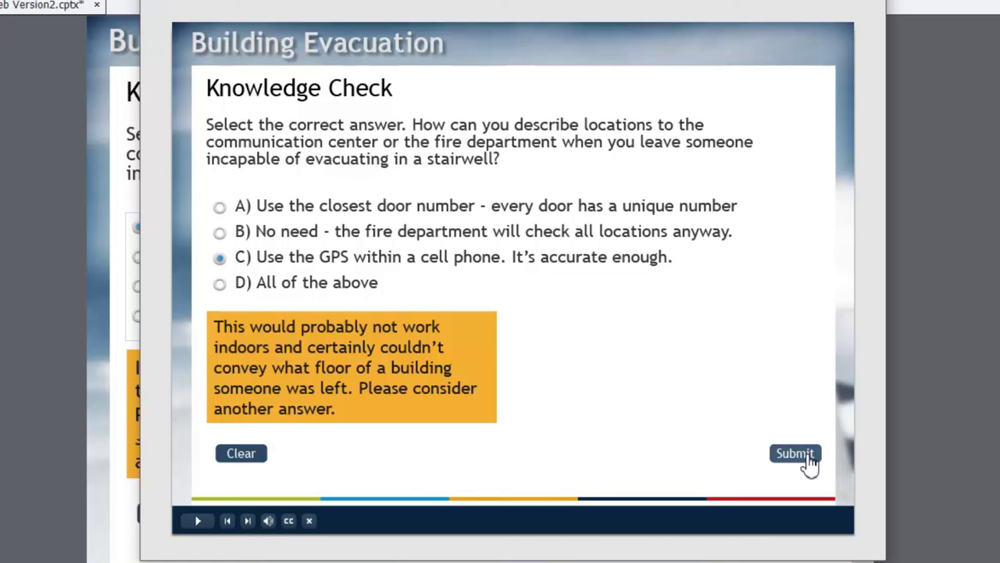
click(528, 436)
Submit answer B, then click the red tries-exhausted caption to advance to Devices and Equipment
click(353, 233)
click(804, 461)
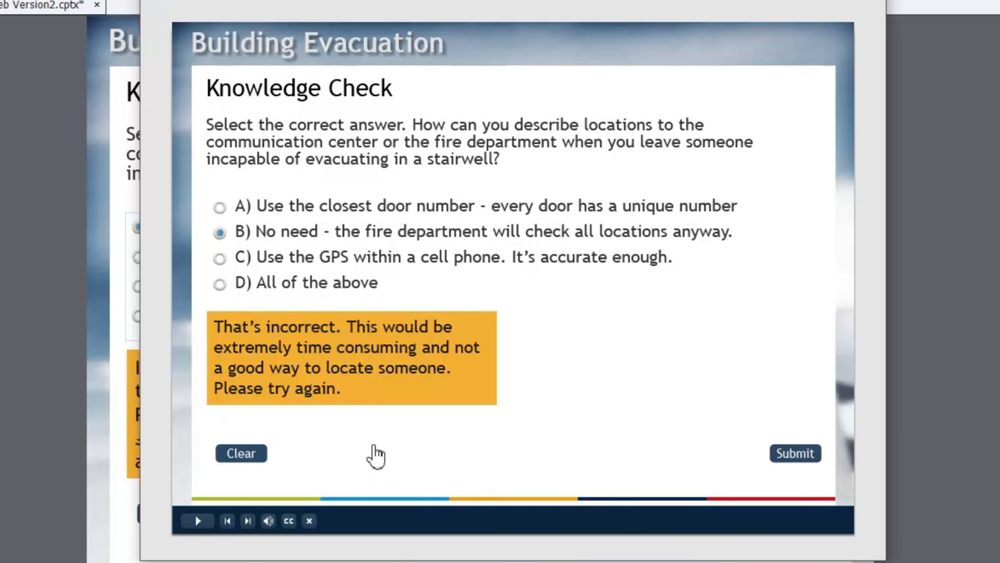
click(443, 430)
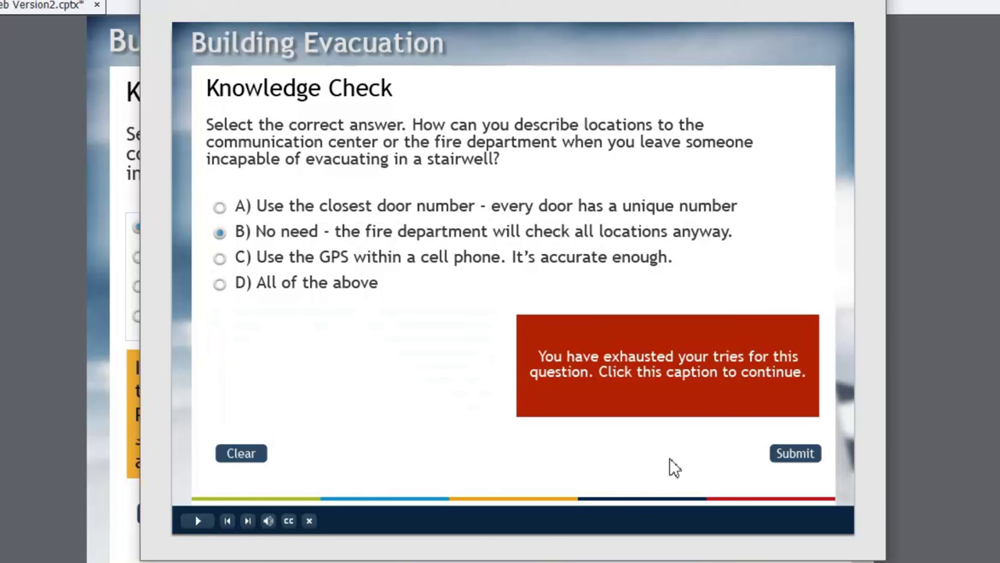
click(688, 383)
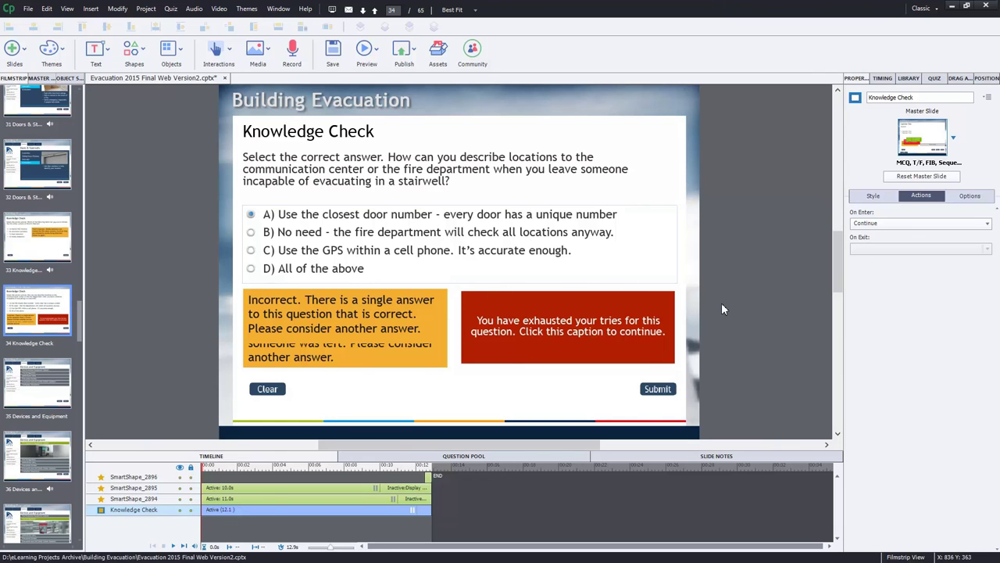
Back in the editor, select the red SmartShape_2896 caption on the Knowledge Check slide
click(576, 335)
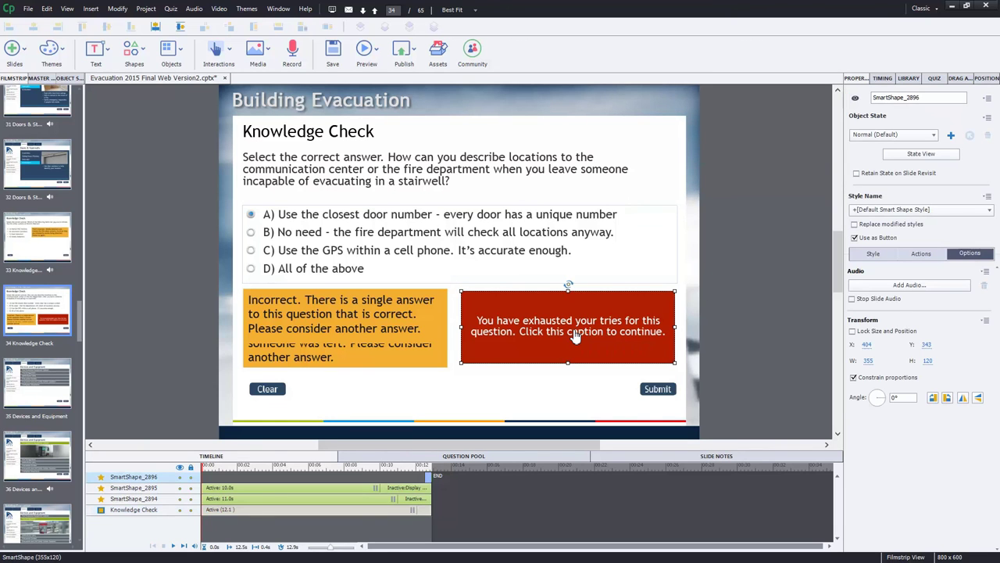